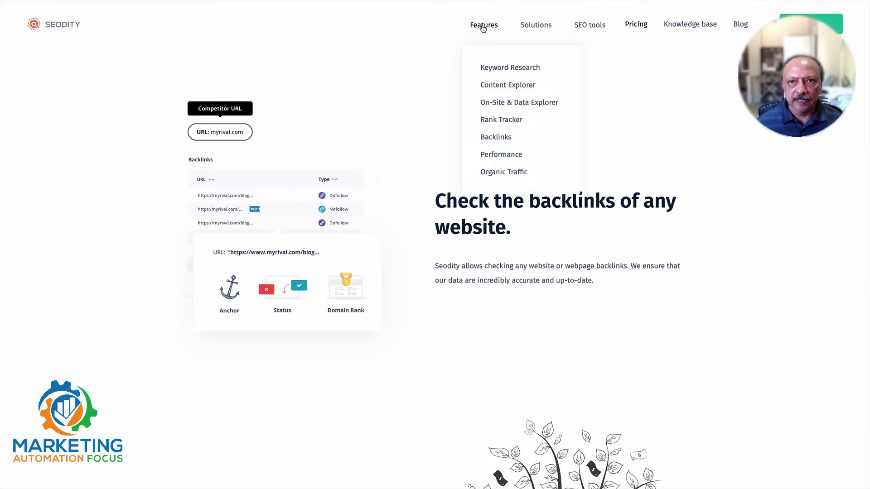
Step: Browse the site's Solutions and SEO tools categories and compare the Bronze, Silver, Gold and Agency plans on the pricing page
{"action": "mouse_move", "coordinate": [528, 30]}
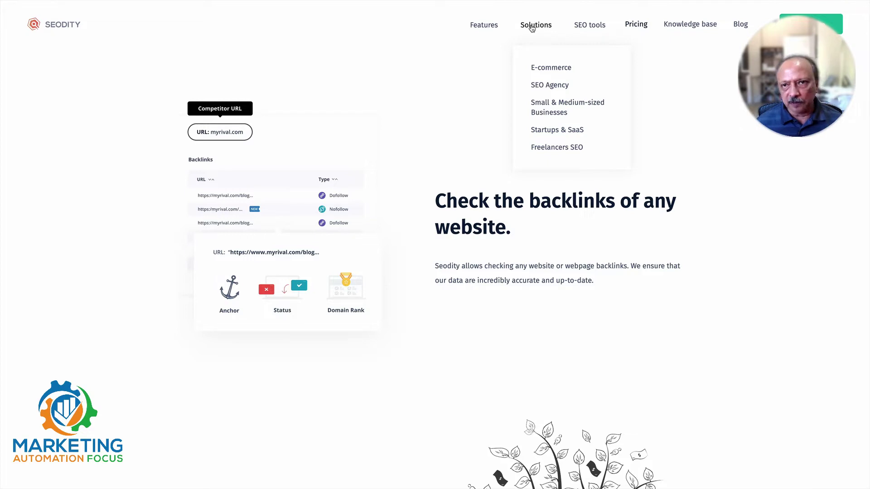
{"action": "mouse_move", "coordinate": [589, 27]}
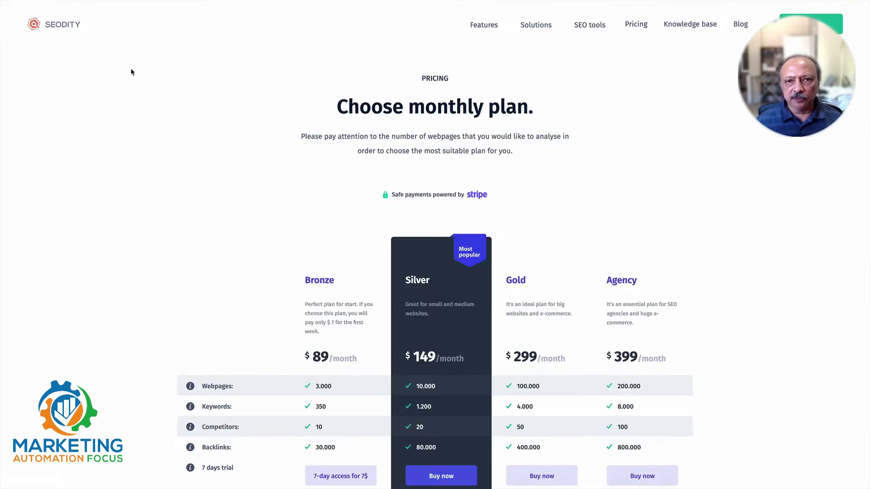
{"action": "scroll", "coordinate": [132, 71], "scroll_direction": "down", "scroll_amount": 1}
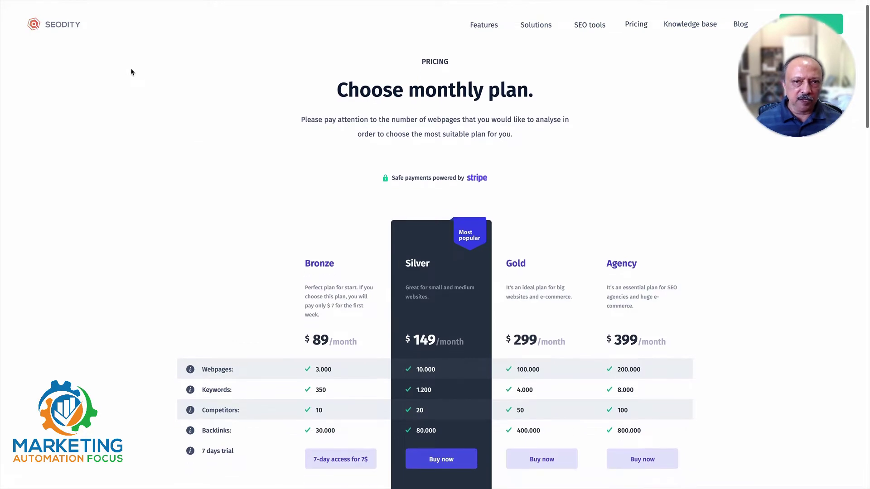
{"action": "scroll", "coordinate": [131, 71], "scroll_direction": "down", "scroll_amount": 1}
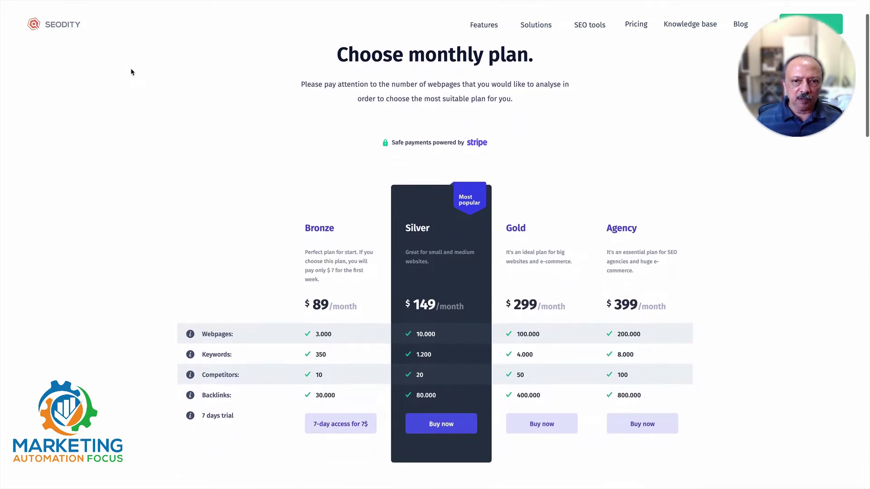
{"action": "scroll", "coordinate": [131, 71], "scroll_direction": "down", "scroll_amount": 1}
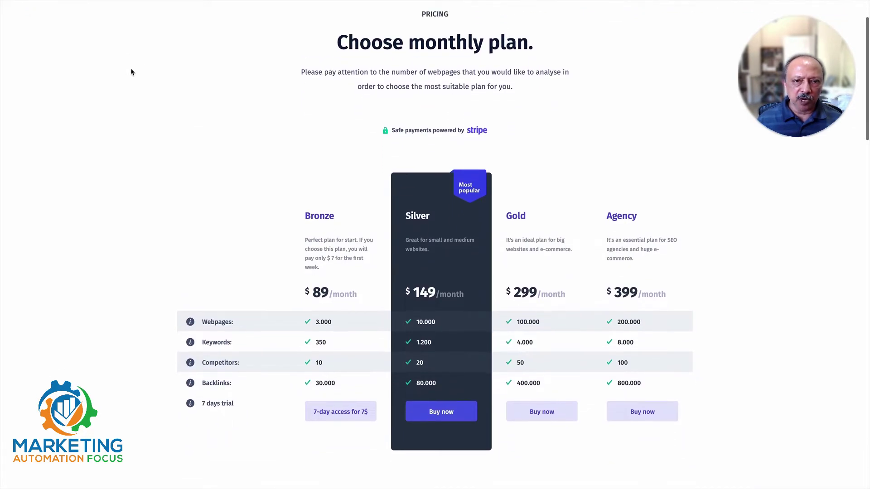
{"action": "scroll", "coordinate": [131, 71], "scroll_direction": "down", "scroll_amount": 1}
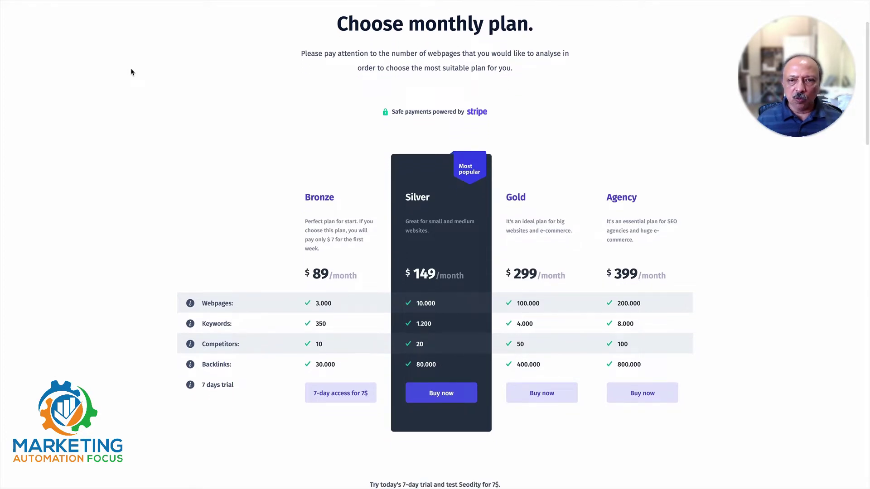
{"action": "scroll", "coordinate": [131, 71], "scroll_direction": "down", "scroll_amount": 2}
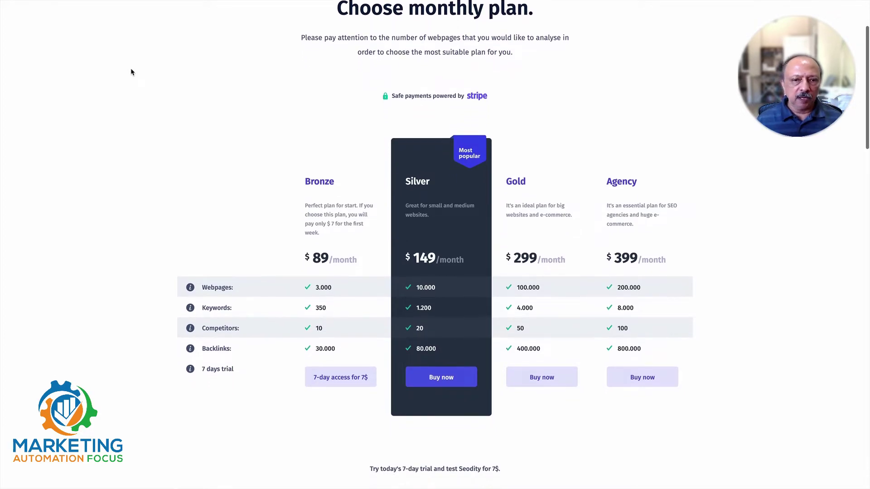
{"action": "scroll", "coordinate": [131, 72], "scroll_direction": "down", "scroll_amount": 1}
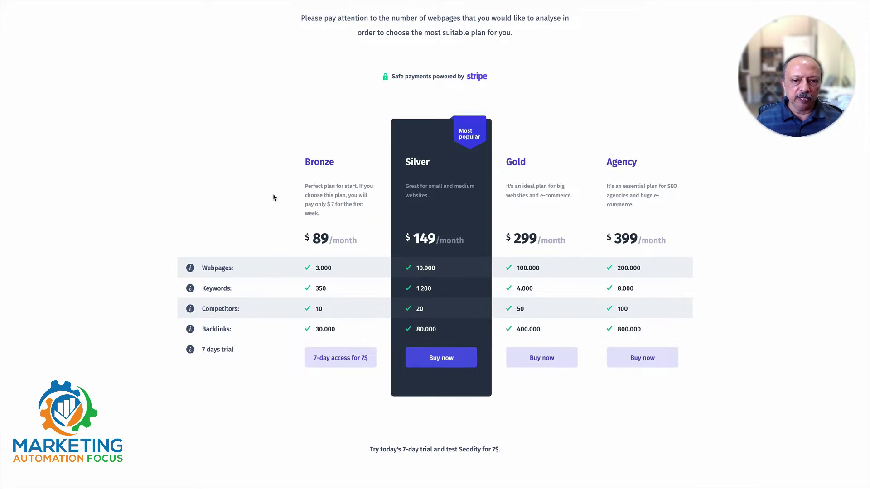
Step: Examine the pricing page's Other features comparison, including on-demand On-Site and Lighthouse analysis allowances for each plan
{"action": "scroll", "coordinate": [273, 198], "scroll_direction": "down", "scroll_amount": 8}
{"action": "scroll", "coordinate": [273, 197], "scroll_direction": "down", "scroll_amount": 3}
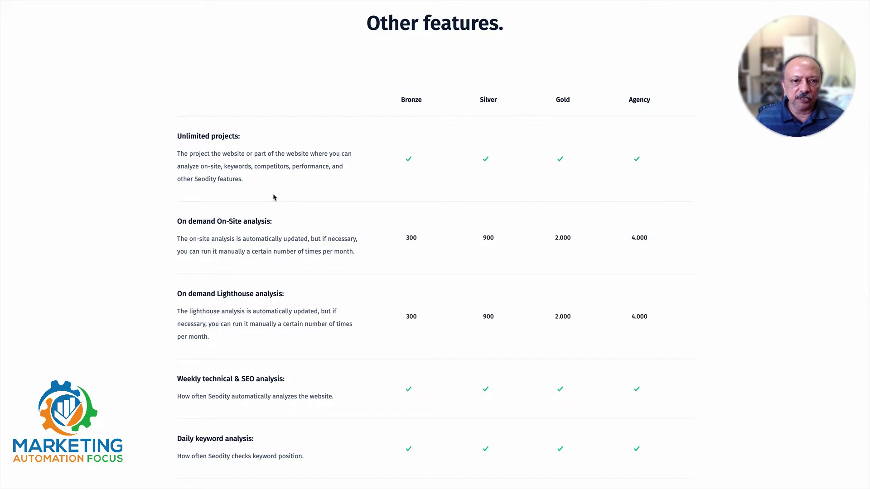
{"action": "scroll", "coordinate": [274, 197], "scroll_direction": "down", "scroll_amount": 1}
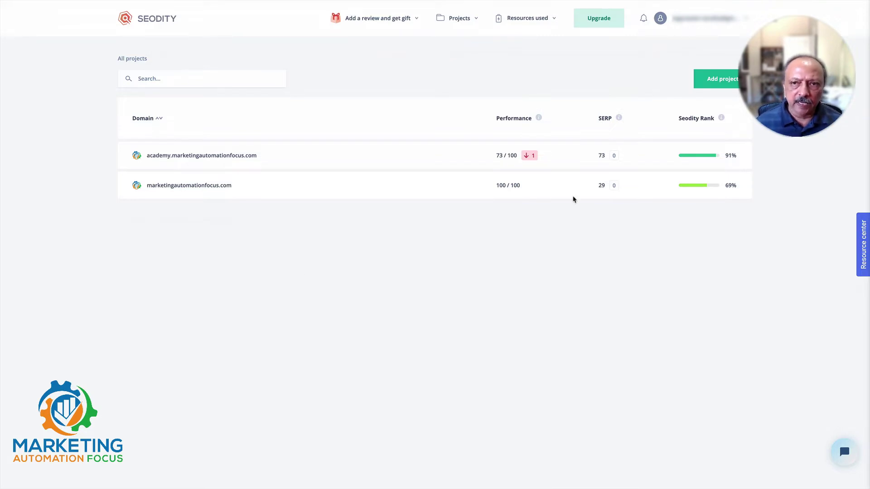
Step: Check the explanations of the project table's Performance, SERP and Seodity Rank columns, plus the project switcher and resource usage
{"action": "mouse_move", "coordinate": [539, 120]}
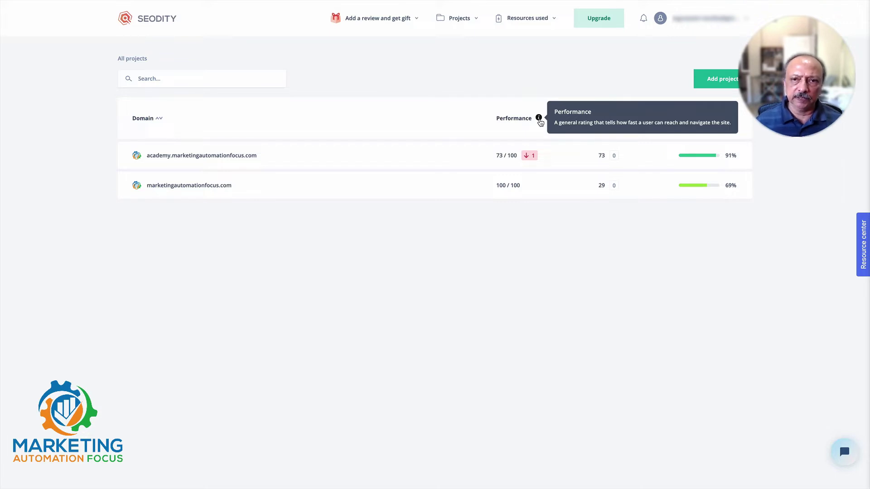
{"action": "mouse_move", "coordinate": [619, 119]}
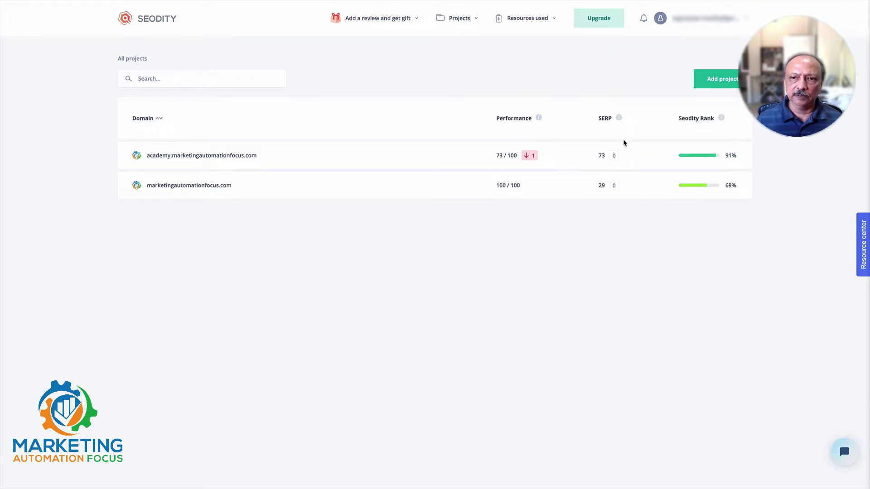
{"action": "mouse_move", "coordinate": [723, 119]}
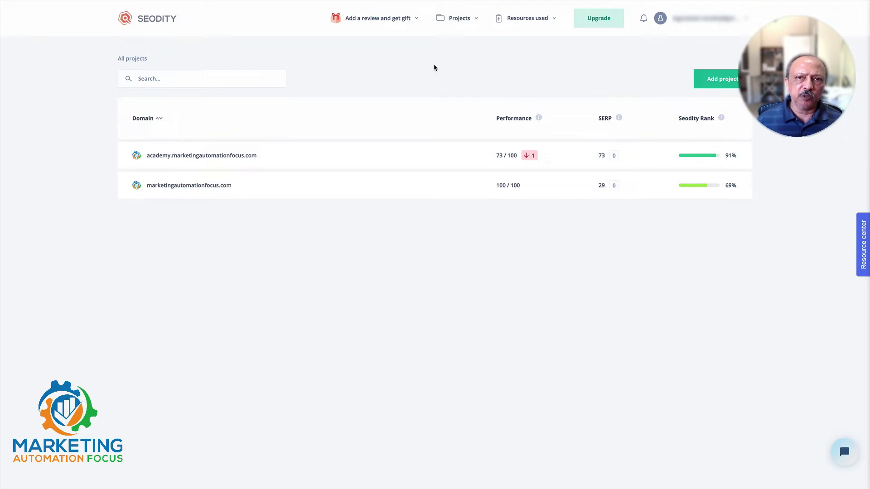
{"action": "mouse_move", "coordinate": [472, 22]}
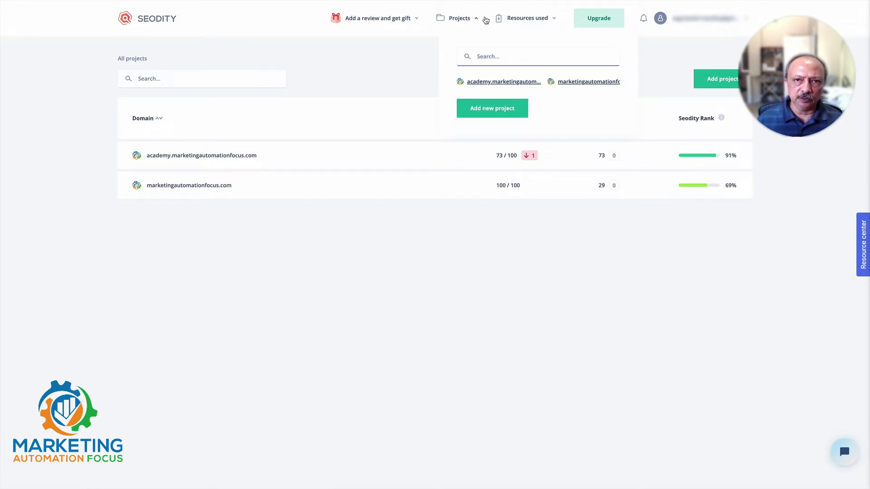
{"action": "left_click", "coordinate": [544, 18]}
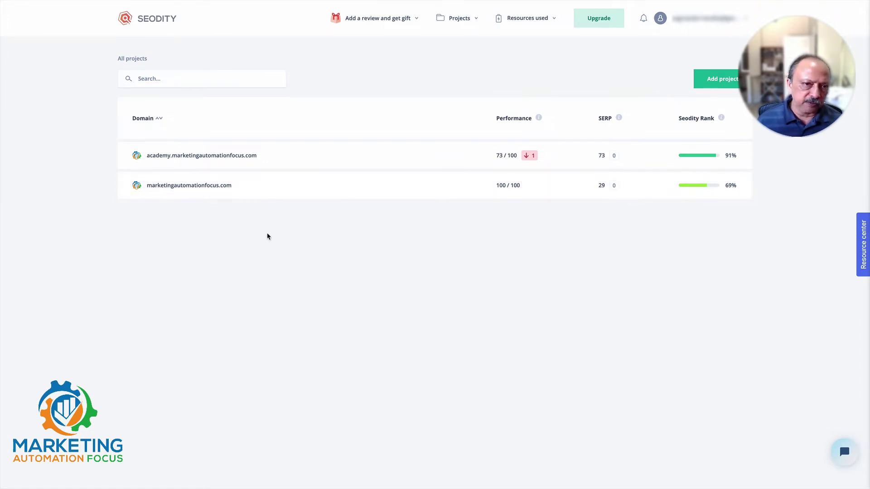
Step: Open the marketingautomationfocus.com project and view the United States keyword details from its organic shares overview
{"action": "left_click", "coordinate": [199, 189]}
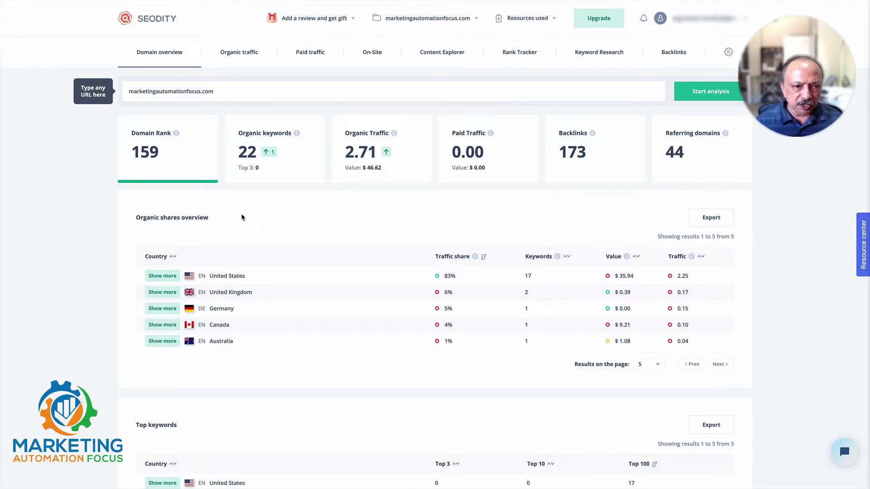
{"action": "scroll", "coordinate": [319, 358], "scroll_direction": "down", "scroll_amount": 2}
{"action": "scroll", "coordinate": [318, 358], "scroll_direction": "up", "scroll_amount": 1}
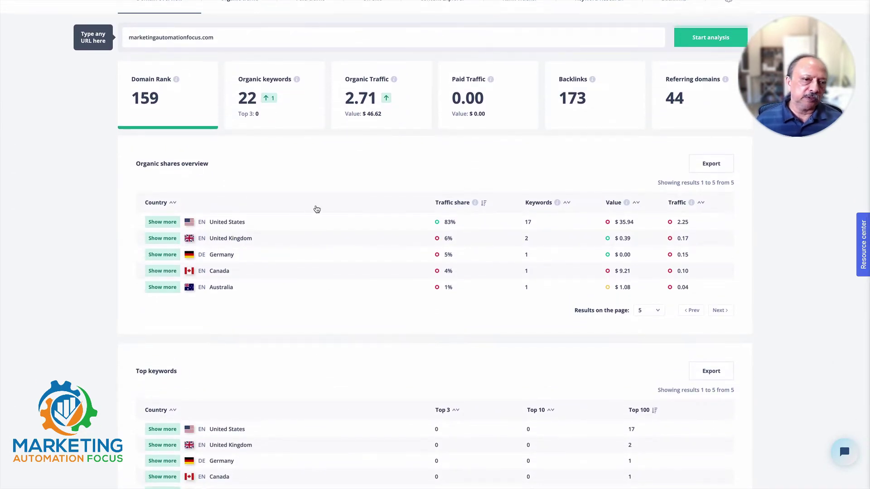
{"action": "left_click", "coordinate": [168, 223]}
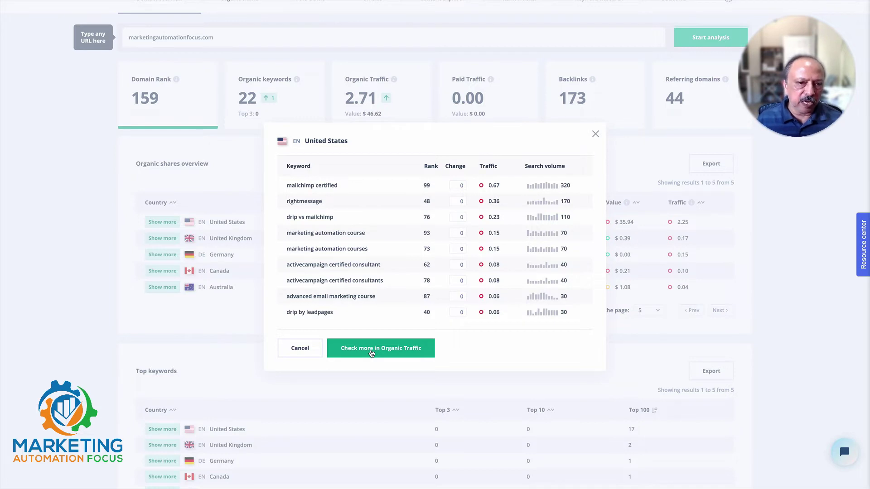
{"action": "left_click", "coordinate": [300, 348]}
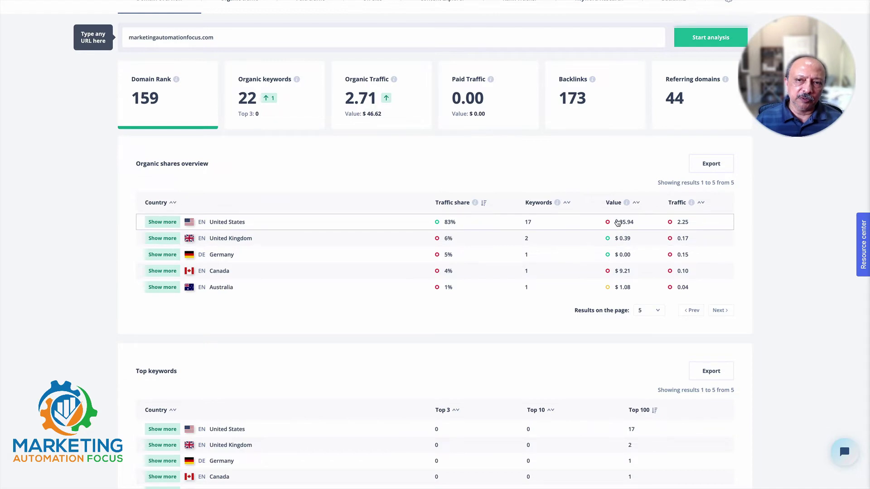
Step: Check the explanations of the Value and Traffic columns and view the United States keyword details from the Top keywords table
{"action": "mouse_move", "coordinate": [627, 203]}
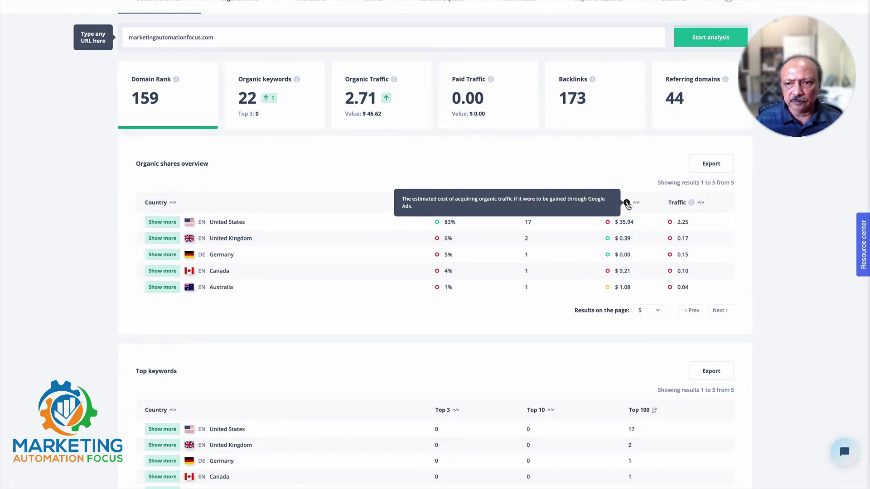
{"action": "mouse_move", "coordinate": [691, 205]}
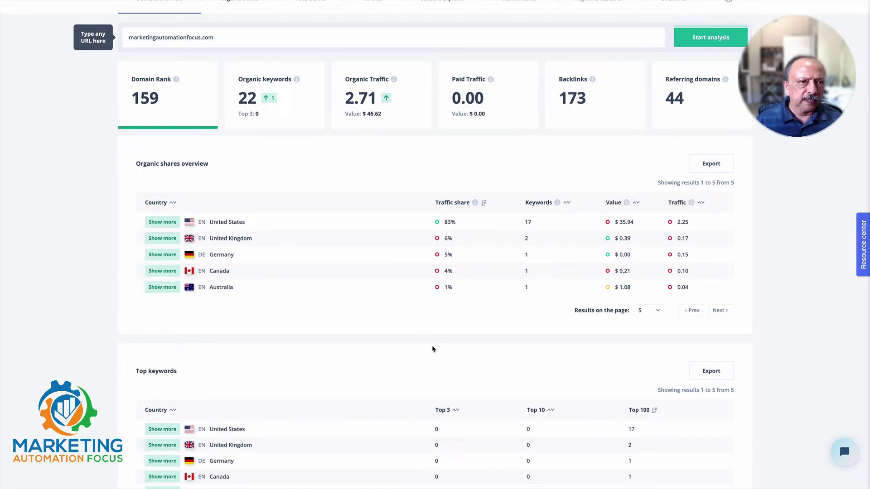
{"action": "scroll", "coordinate": [432, 348], "scroll_direction": "down", "scroll_amount": 2}
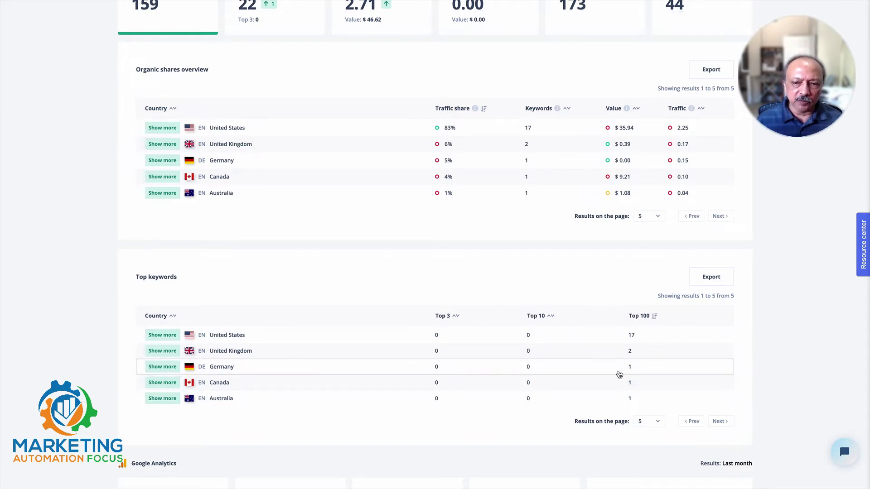
{"action": "left_click", "coordinate": [168, 336]}
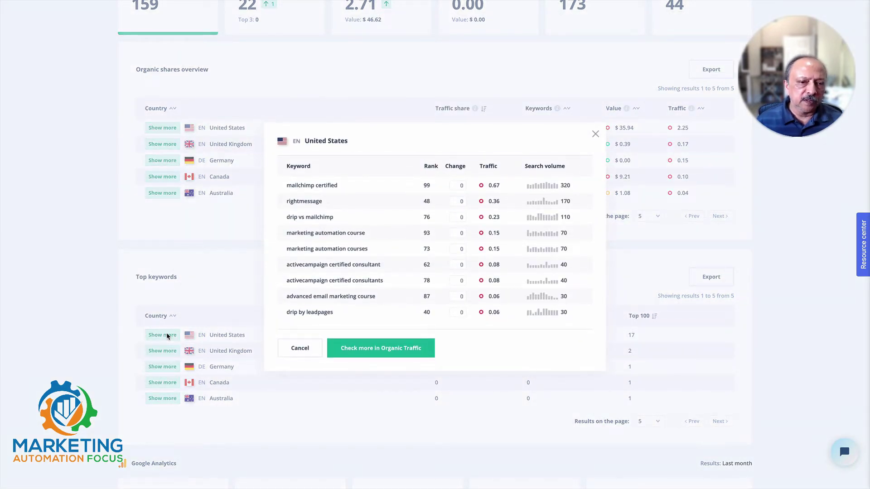
{"action": "left_click", "coordinate": [303, 351]}
Step: Examine the Google Analytics and Google Search Console sections of the domain overview, including traffic acquisition and top queries
{"action": "scroll", "coordinate": [300, 404], "scroll_direction": "down", "scroll_amount": 2}
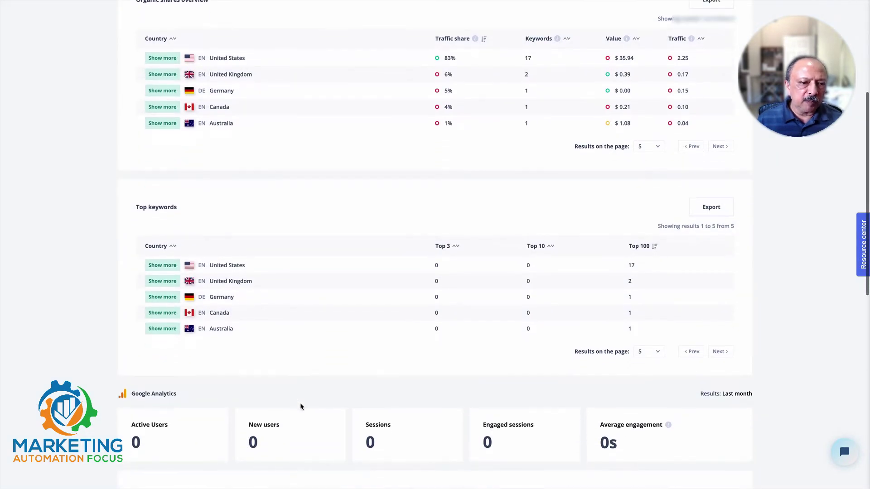
{"action": "scroll", "coordinate": [300, 404], "scroll_direction": "down", "scroll_amount": 2}
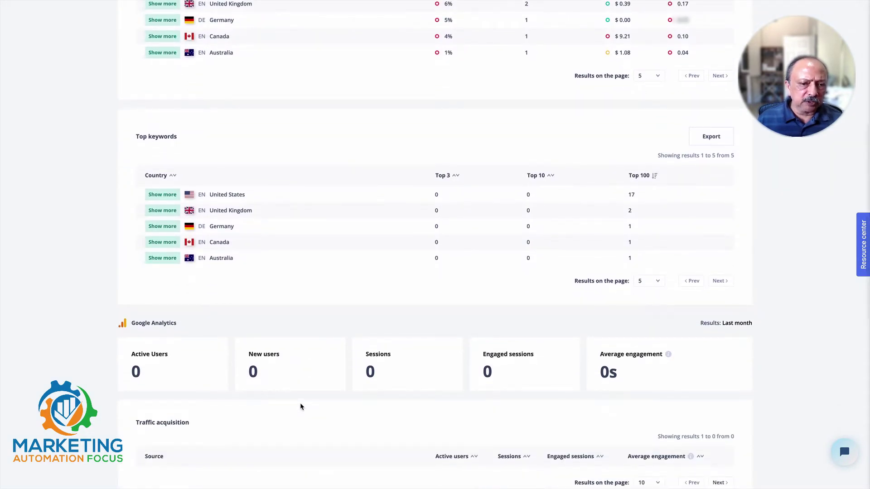
{"action": "scroll", "coordinate": [301, 405], "scroll_direction": "down", "scroll_amount": 1}
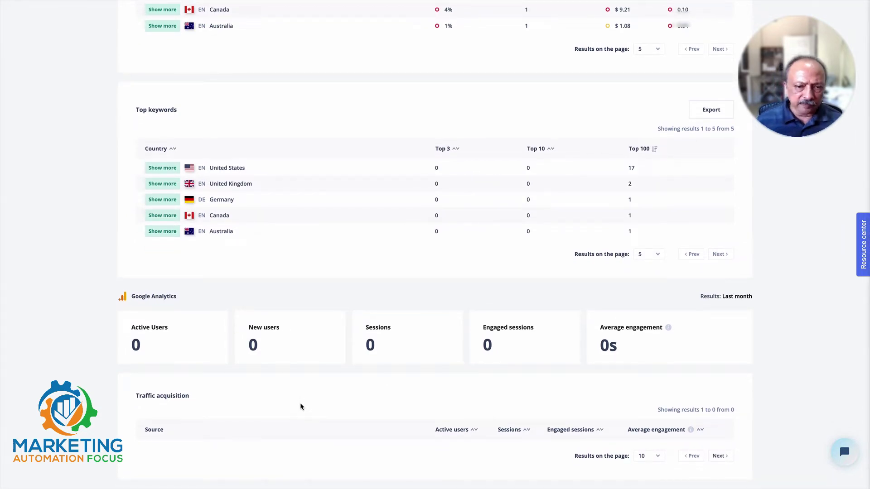
{"action": "scroll", "coordinate": [301, 405], "scroll_direction": "down", "scroll_amount": 2}
{"action": "scroll", "coordinate": [301, 406], "scroll_direction": "down", "scroll_amount": 4}
{"action": "scroll", "coordinate": [300, 406], "scroll_direction": "down", "scroll_amount": 1}
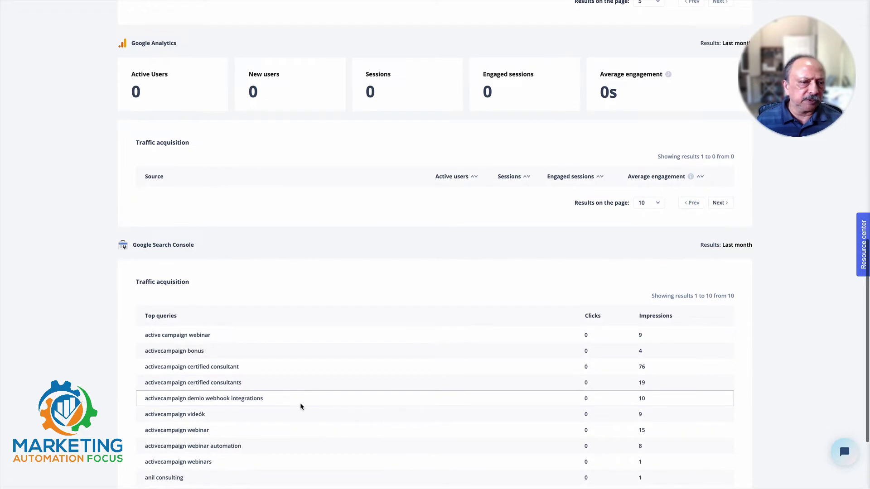
{"action": "scroll", "coordinate": [300, 406], "scroll_direction": "down", "scroll_amount": 1}
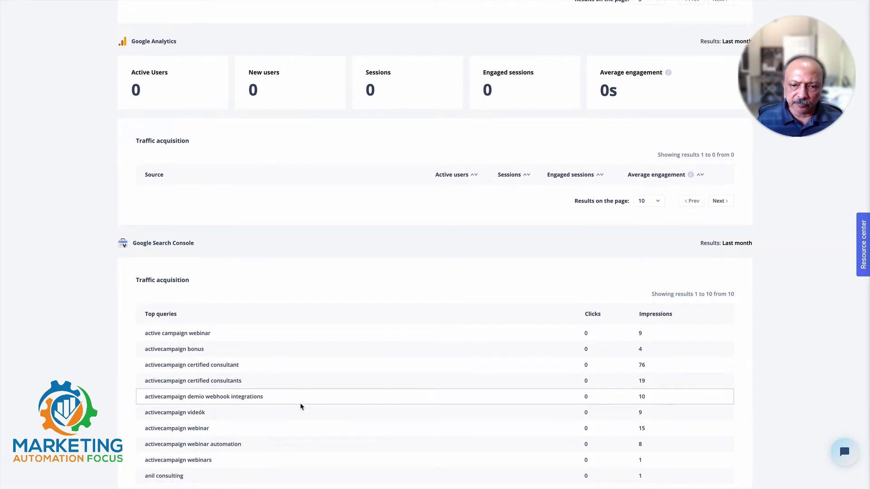
{"action": "scroll", "coordinate": [300, 405], "scroll_direction": "down", "scroll_amount": 3}
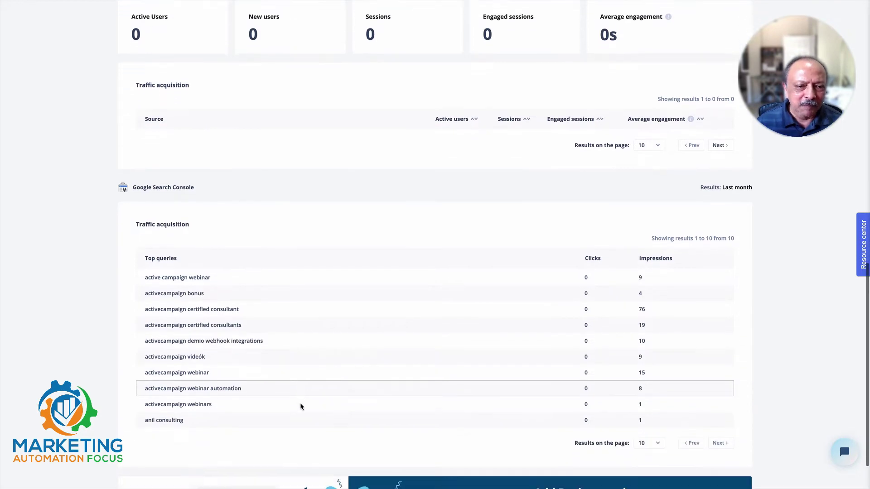
{"action": "scroll", "coordinate": [300, 405], "scroll_direction": "up", "scroll_amount": 4}
{"action": "scroll", "coordinate": [300, 403], "scroll_direction": "up", "scroll_amount": 4}
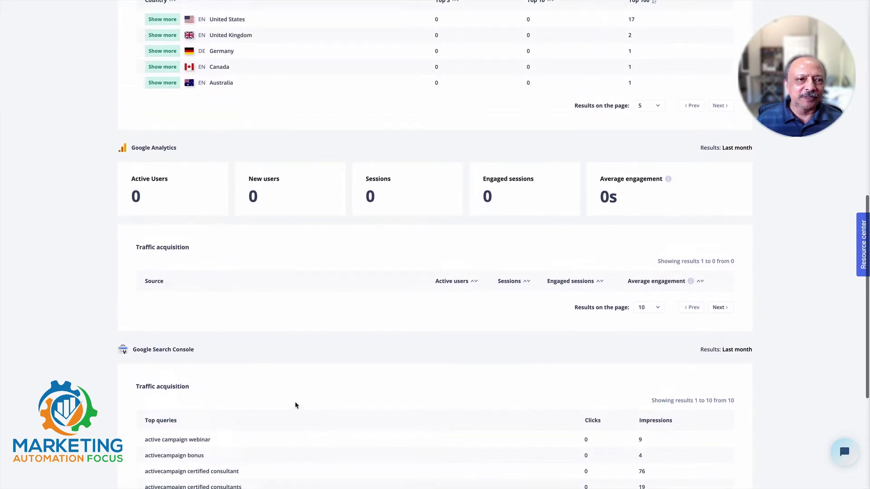
{"action": "scroll", "coordinate": [85, 337], "scroll_direction": "up", "scroll_amount": 9}
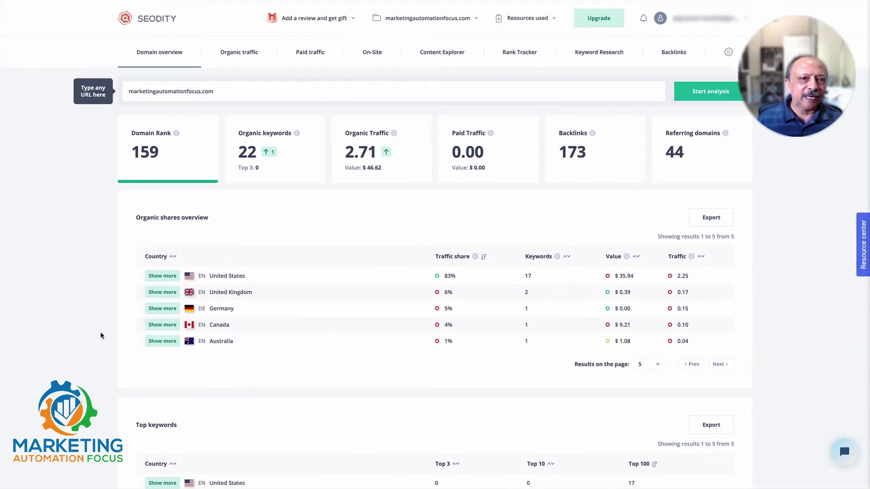
Step: Open the domain's organic keywords report and inspect the 61-70 and 31-40 ranges in the Rank keywords chart
{"action": "left_click", "coordinate": [291, 173]}
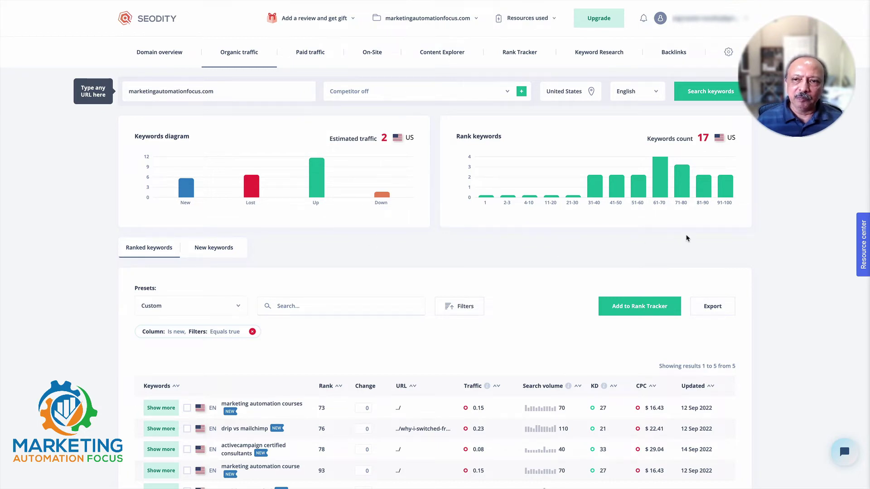
{"action": "mouse_move", "coordinate": [659, 178]}
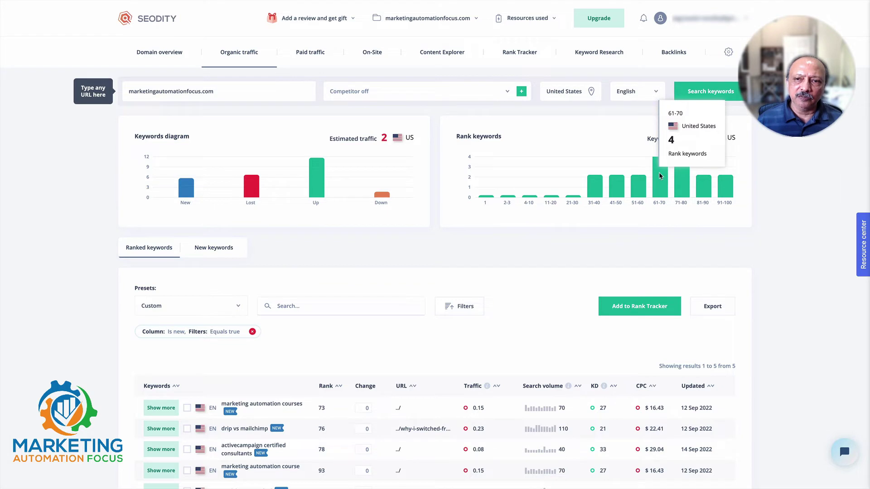
{"action": "mouse_move", "coordinate": [597, 187]}
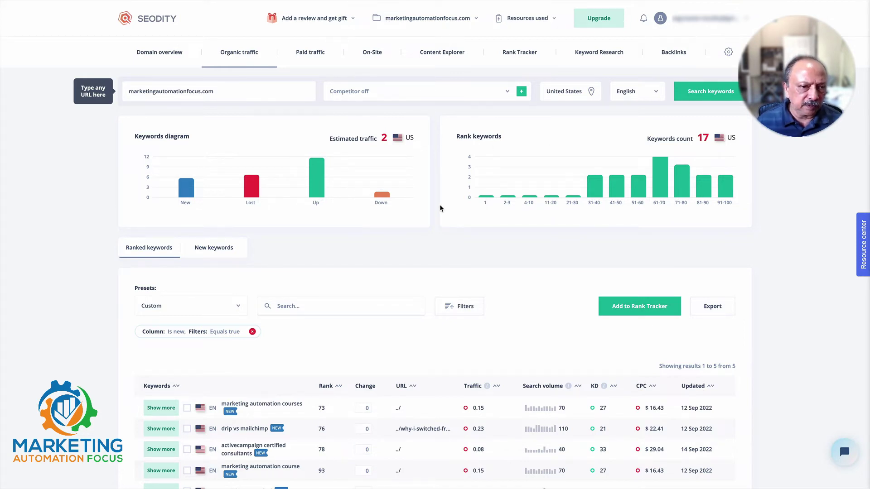
{"action": "scroll", "coordinate": [439, 206], "scroll_direction": "down", "scroll_amount": 2}
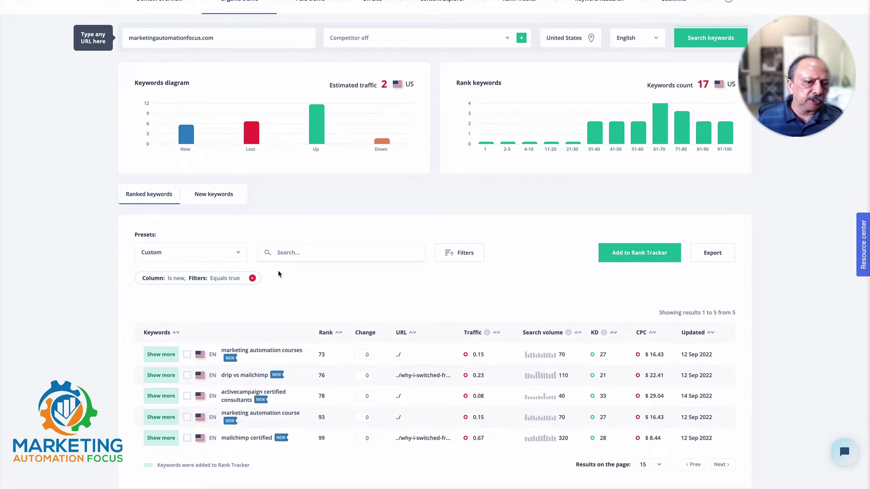
Step: Switch the organic keywords table to the new keywords and back to the full list of ranked keywords
{"action": "scroll", "coordinate": [278, 273], "scroll_direction": "down", "scroll_amount": 1}
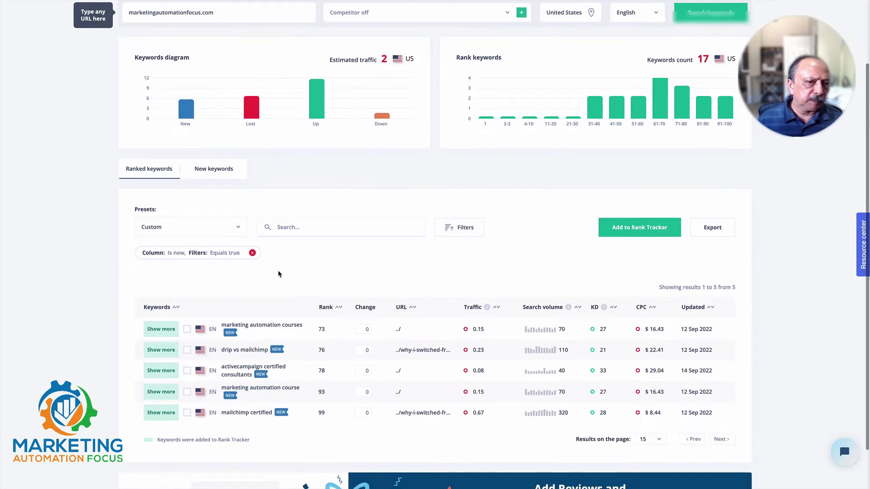
{"action": "left_click", "coordinate": [221, 172]}
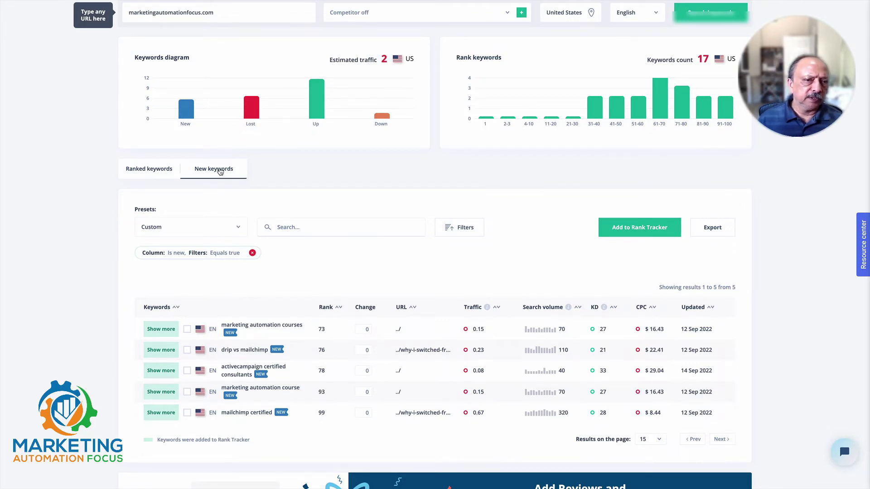
{"action": "left_click", "coordinate": [148, 172]}
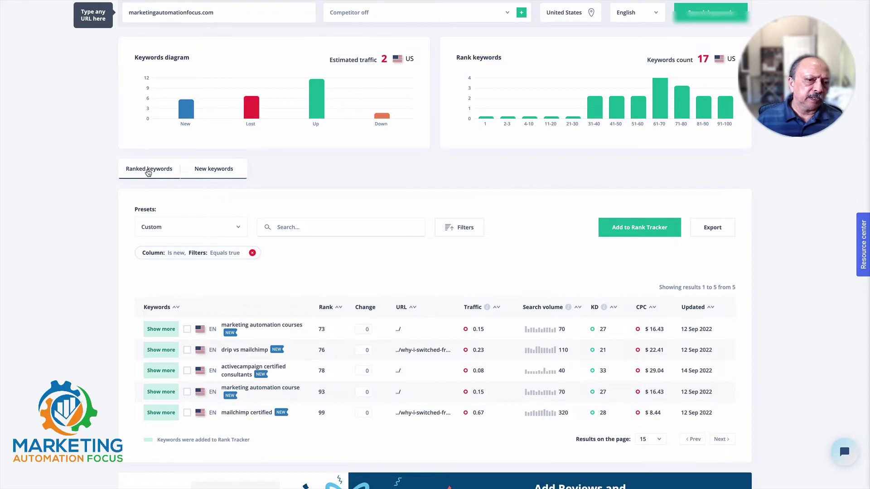
{"action": "scroll", "coordinate": [195, 209], "scroll_direction": "down", "scroll_amount": 1}
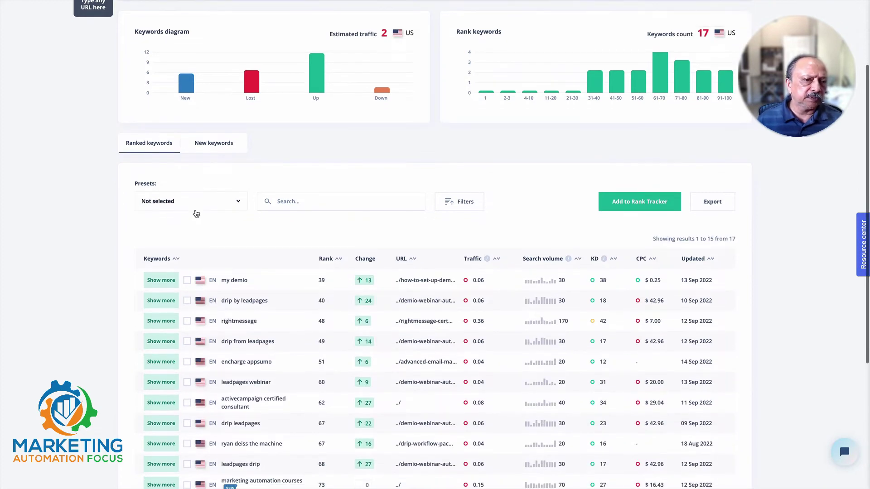
{"action": "scroll", "coordinate": [196, 213], "scroll_direction": "down", "scroll_amount": 1}
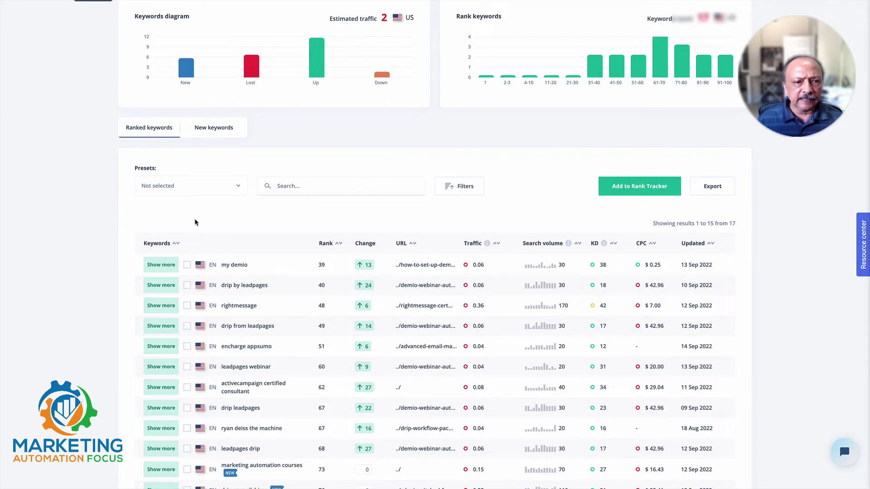
Step: Select the "my demio" keyword and view its keyword suggestions, keyword ideas and related keywords
{"action": "left_click", "coordinate": [187, 265]}
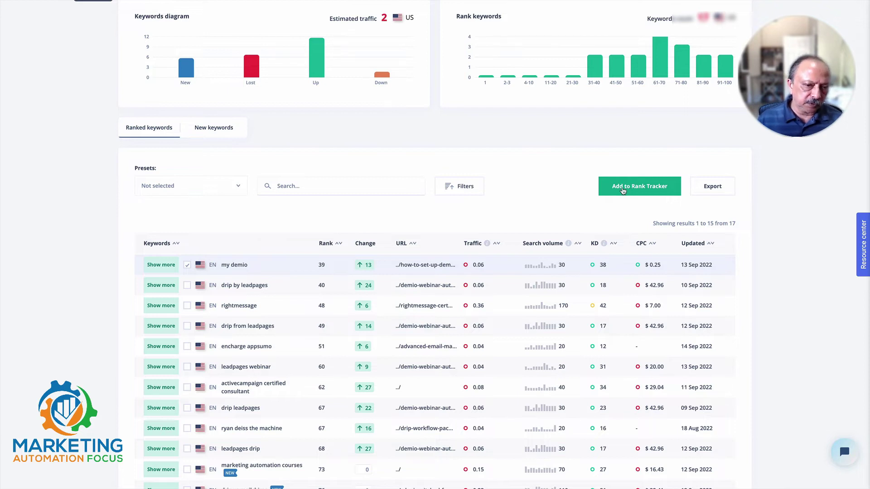
{"action": "left_click", "coordinate": [166, 265]}
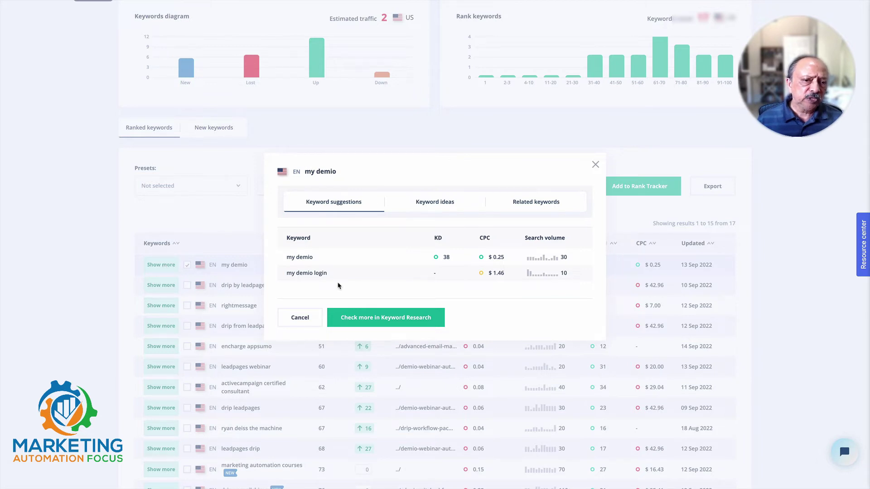
{"action": "left_click", "coordinate": [431, 200]}
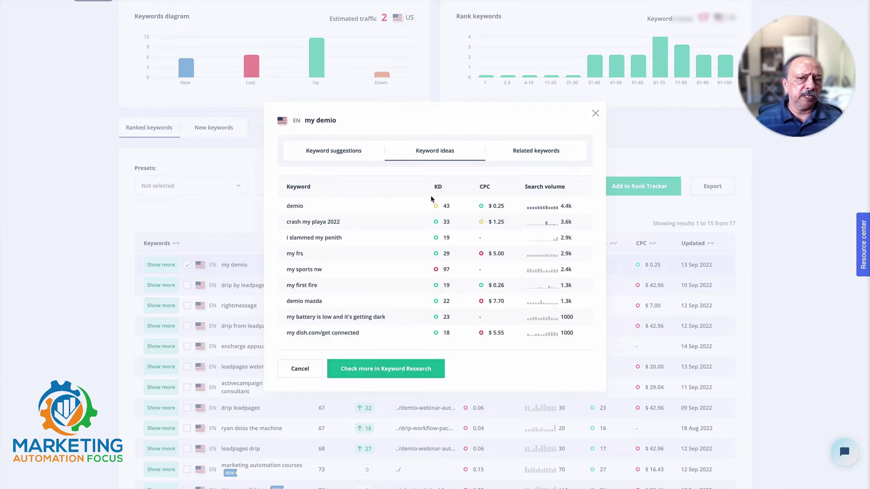
{"action": "left_click", "coordinate": [534, 154]}
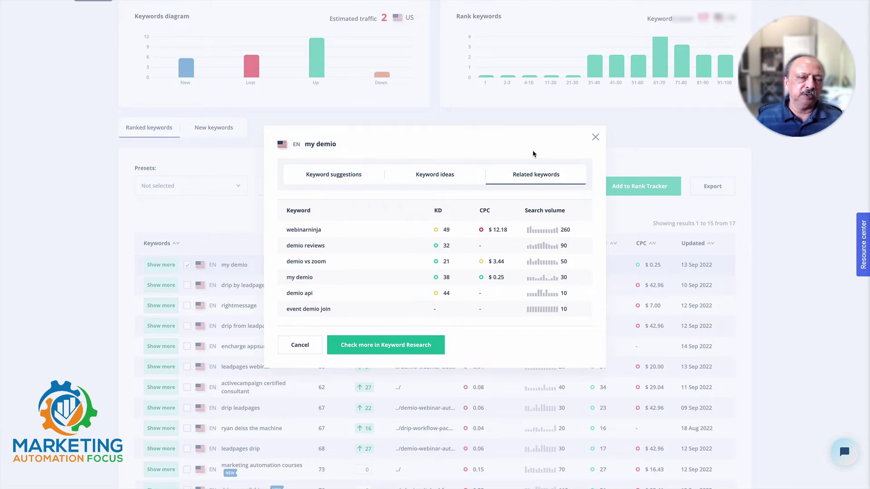
{"action": "left_click", "coordinate": [300, 345]}
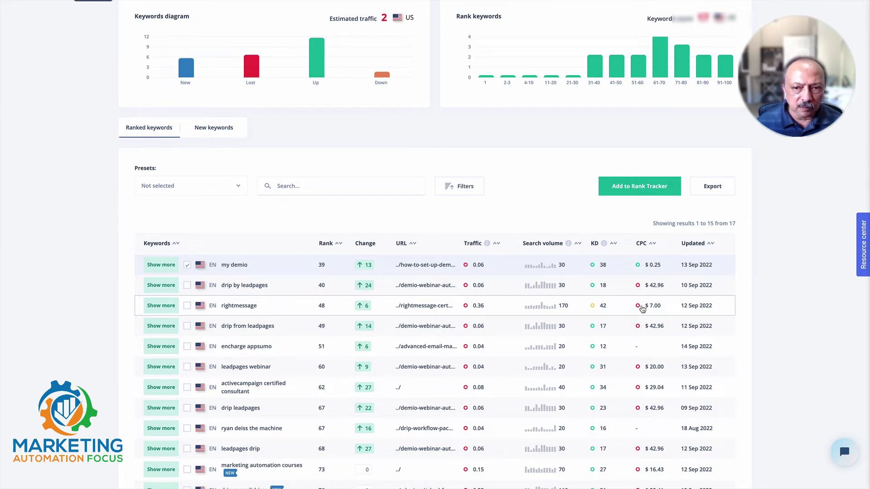
Step: Review the remaining ranked keywords and compare the domain overview with the organic traffic report
{"action": "scroll", "coordinate": [616, 320], "scroll_direction": "down", "scroll_amount": 2}
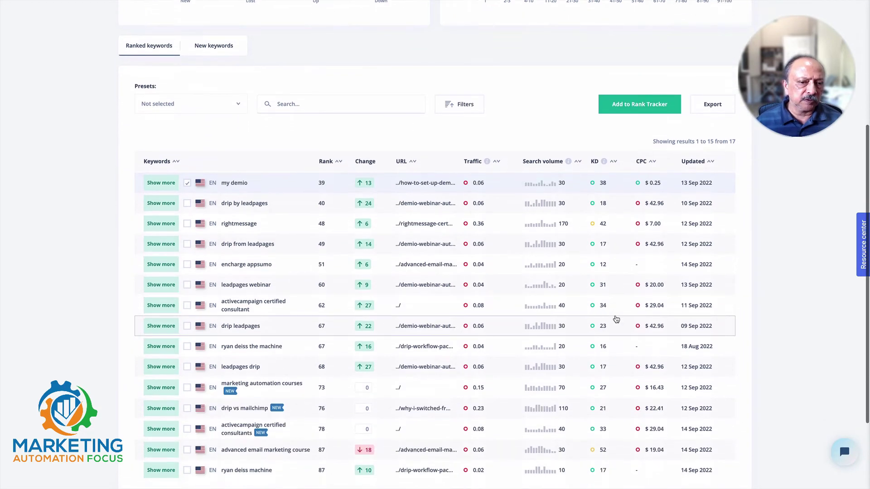
{"action": "scroll", "coordinate": [617, 320], "scroll_direction": "down", "scroll_amount": 1}
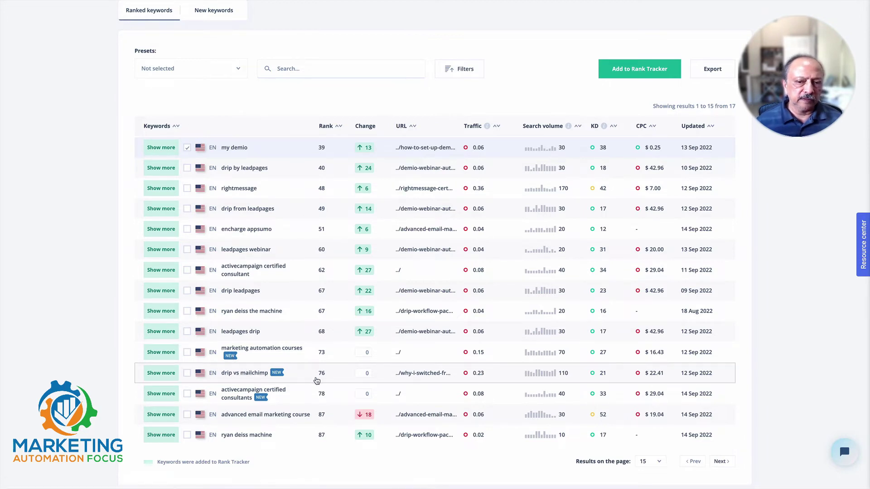
{"action": "scroll", "coordinate": [316, 381], "scroll_direction": "down", "scroll_amount": 1}
{"action": "scroll", "coordinate": [317, 380], "scroll_direction": "up", "scroll_amount": 6}
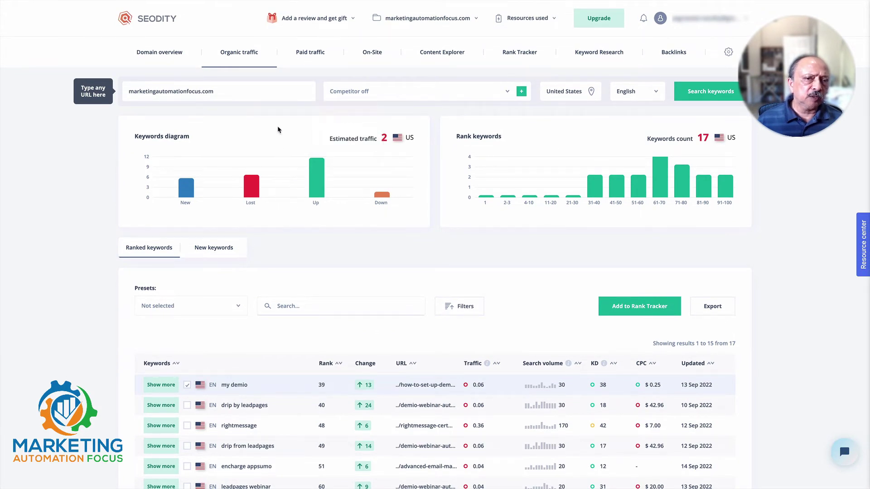
{"action": "left_click", "coordinate": [158, 53]}
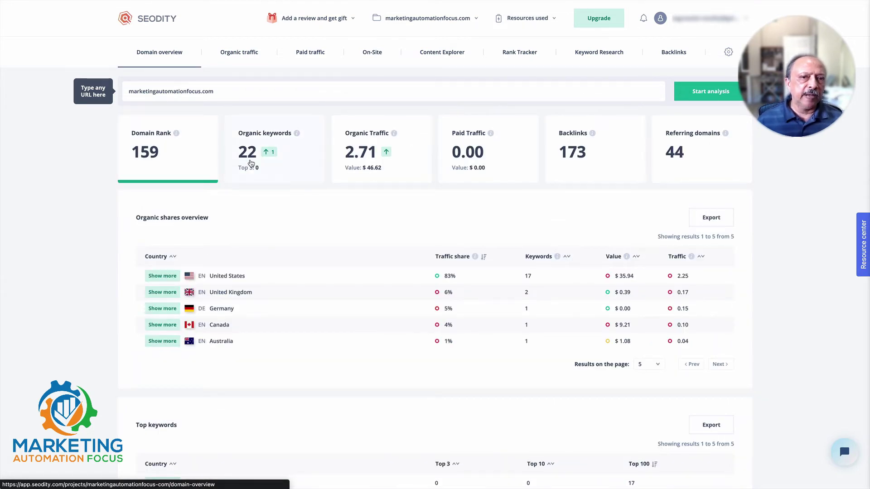
{"action": "left_click", "coordinate": [401, 155]}
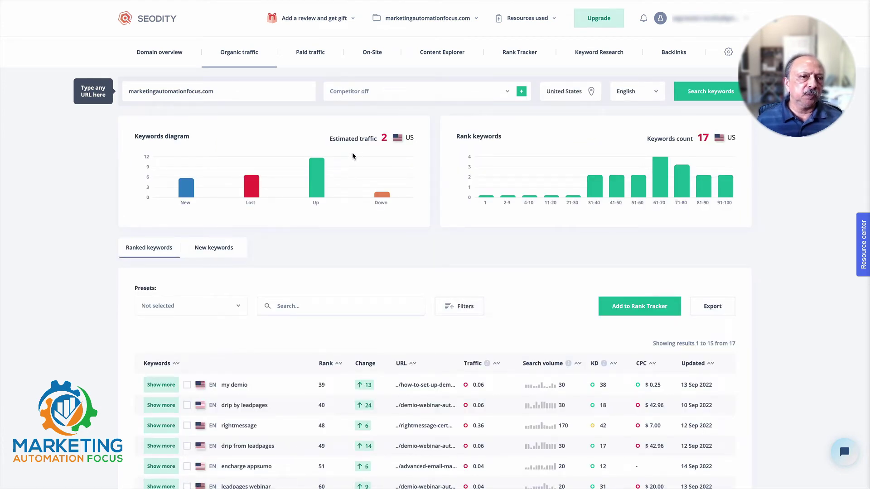
{"action": "left_click", "coordinate": [161, 57]}
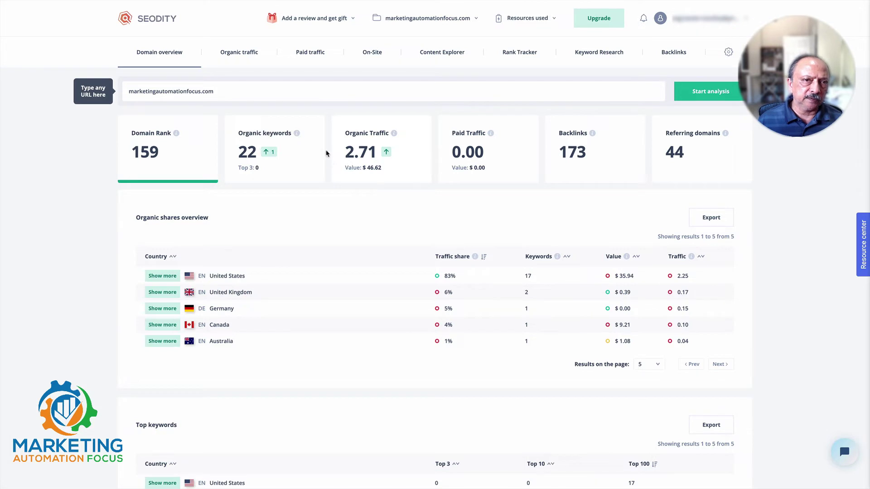
Step: Check the paid traffic report and examine the issues listed in the on-site audit
{"action": "left_click", "coordinate": [310, 54]}
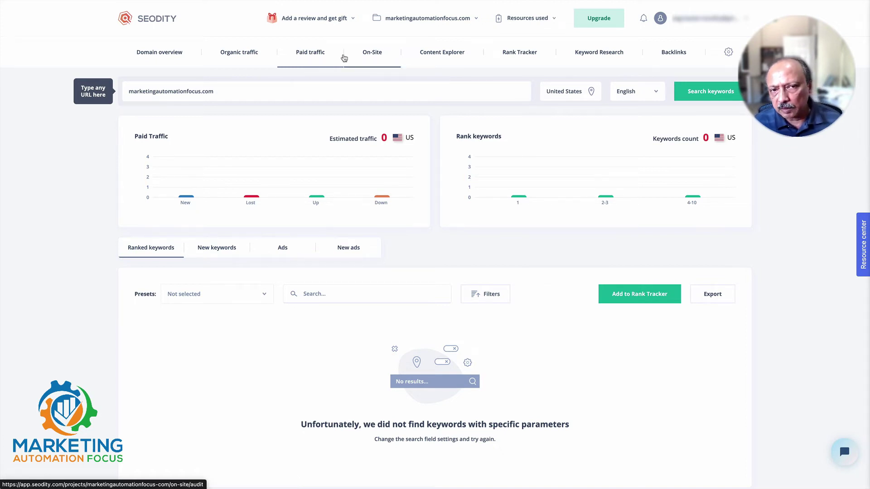
{"action": "left_click", "coordinate": [374, 59]}
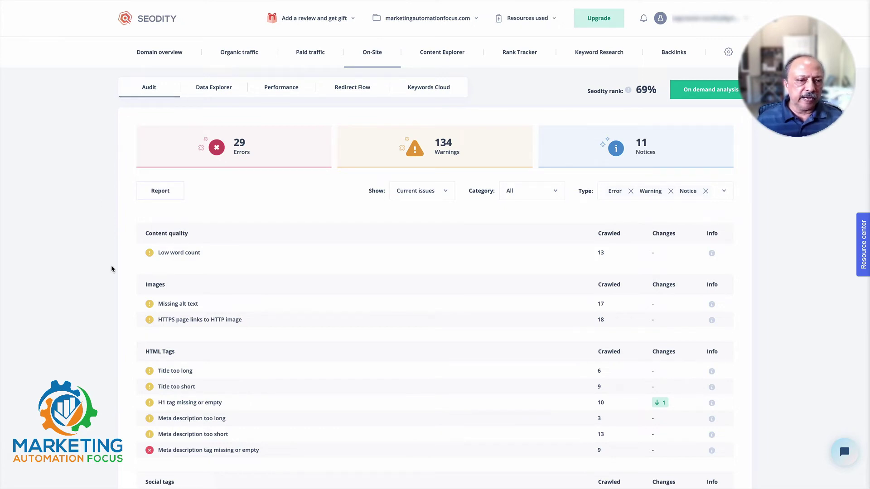
{"action": "scroll", "coordinate": [112, 269], "scroll_direction": "down", "scroll_amount": 2}
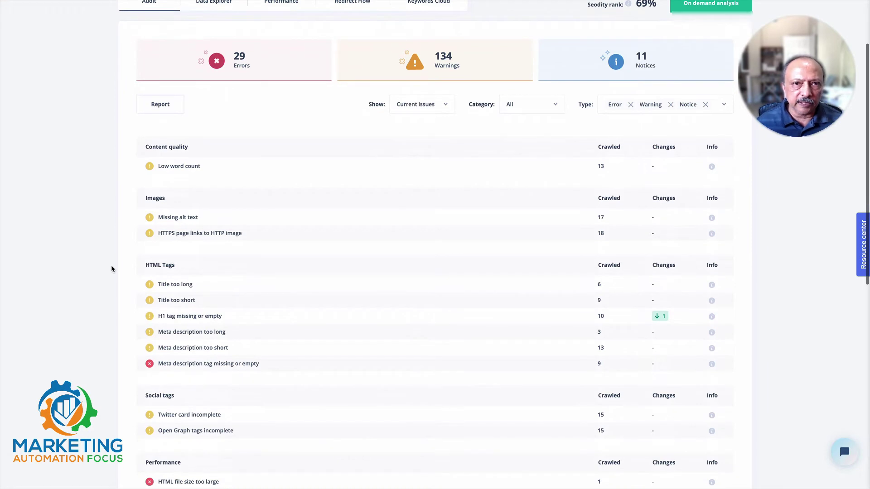
{"action": "scroll", "coordinate": [112, 269], "scroll_direction": "up", "scroll_amount": 2}
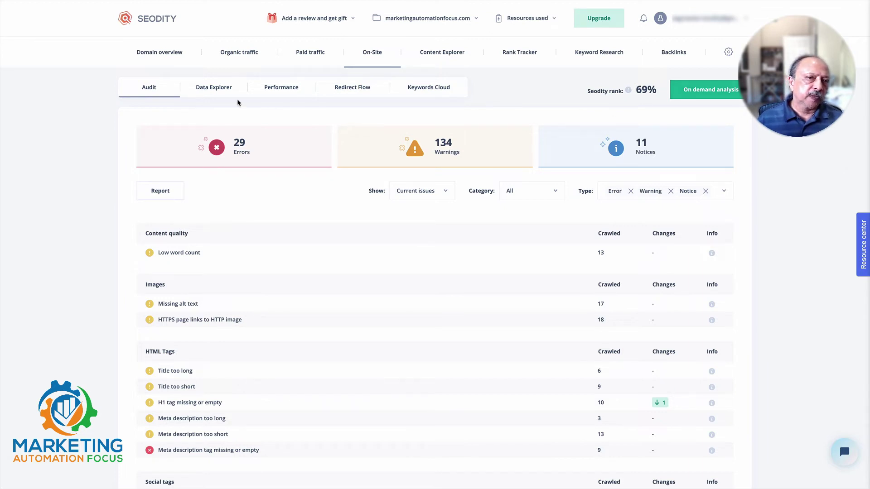
{"action": "left_click", "coordinate": [216, 91]}
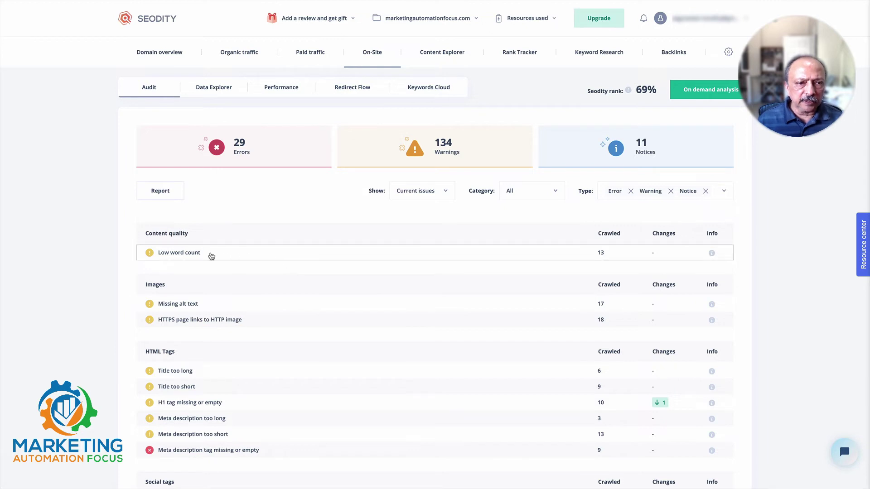
Step: Read the explanation of the Low word count issue and view its affected pages in the explorer
{"action": "left_click", "coordinate": [711, 255]}
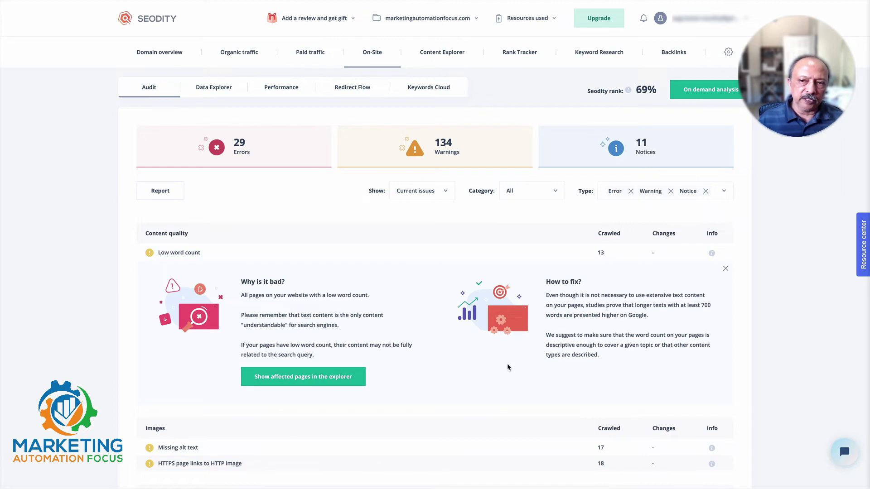
{"action": "left_click", "coordinate": [319, 378]}
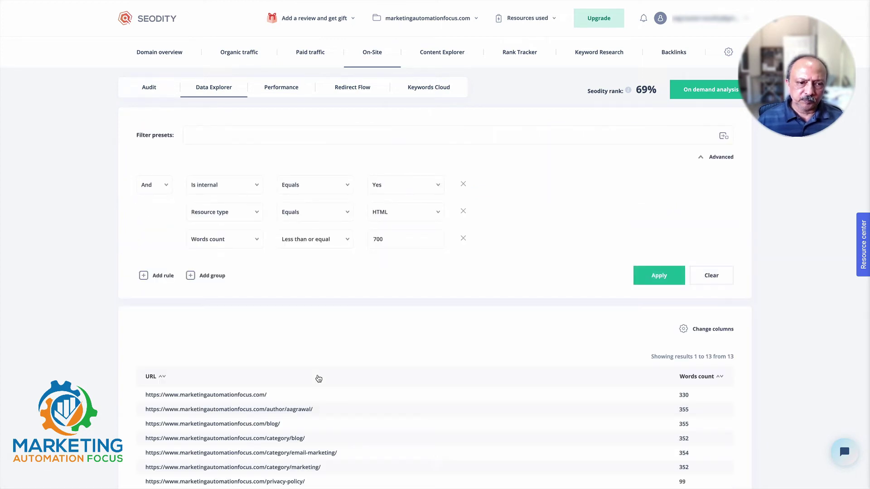
{"action": "scroll", "coordinate": [319, 378], "scroll_direction": "down", "scroll_amount": 2}
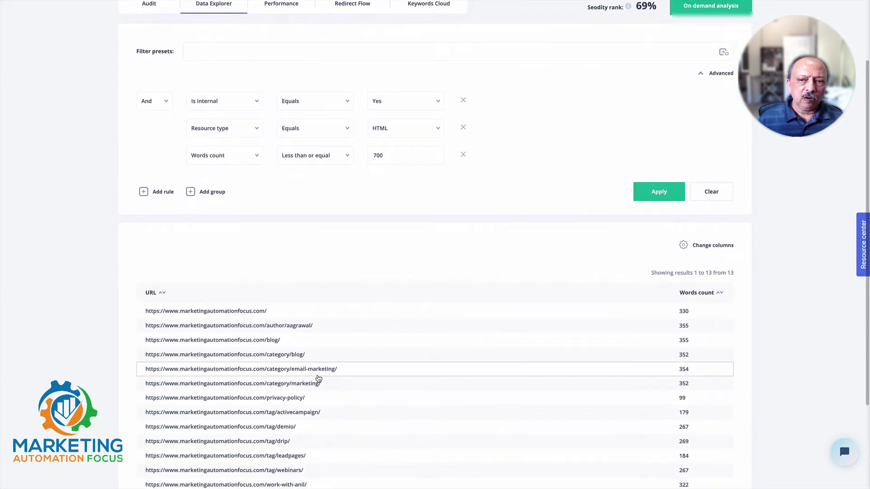
{"action": "scroll", "coordinate": [319, 378], "scroll_direction": "up", "scroll_amount": 2}
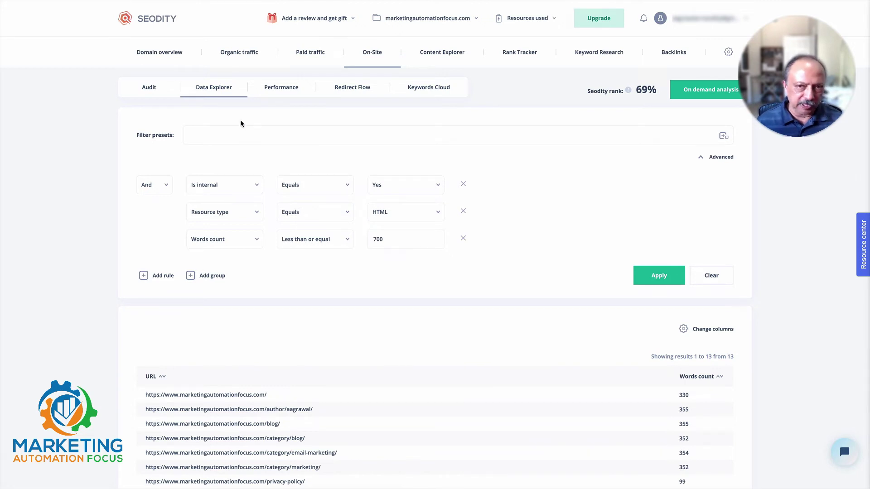
Step: Return to the audit, read the Low word count and Missing alt text explanations, and show the pages with missing alt text
{"action": "left_click", "coordinate": [161, 96]}
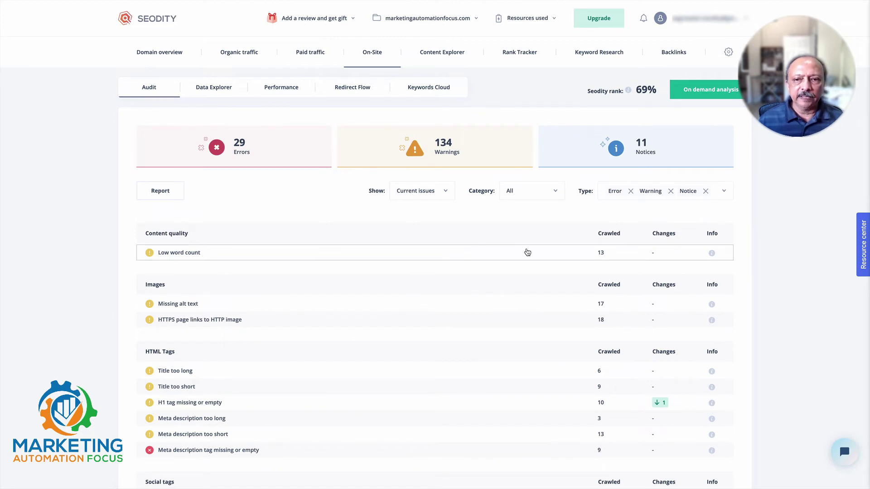
{"action": "left_click", "coordinate": [714, 256]}
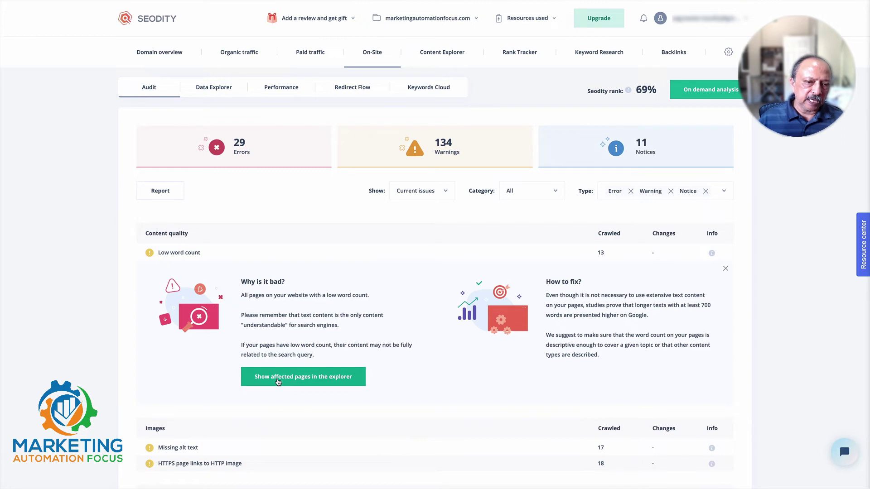
{"action": "scroll", "coordinate": [278, 382], "scroll_direction": "down", "scroll_amount": 2}
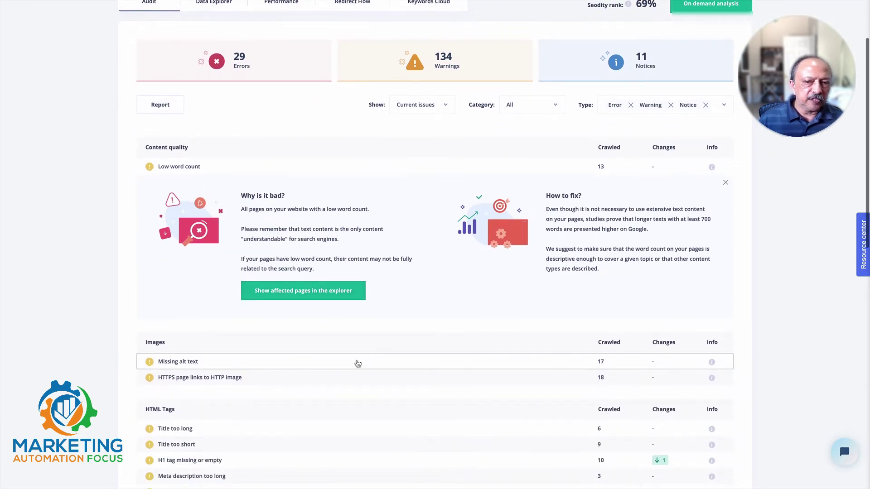
{"action": "left_click", "coordinate": [711, 362]}
{"action": "scroll", "coordinate": [529, 350], "scroll_direction": "down", "scroll_amount": 2}
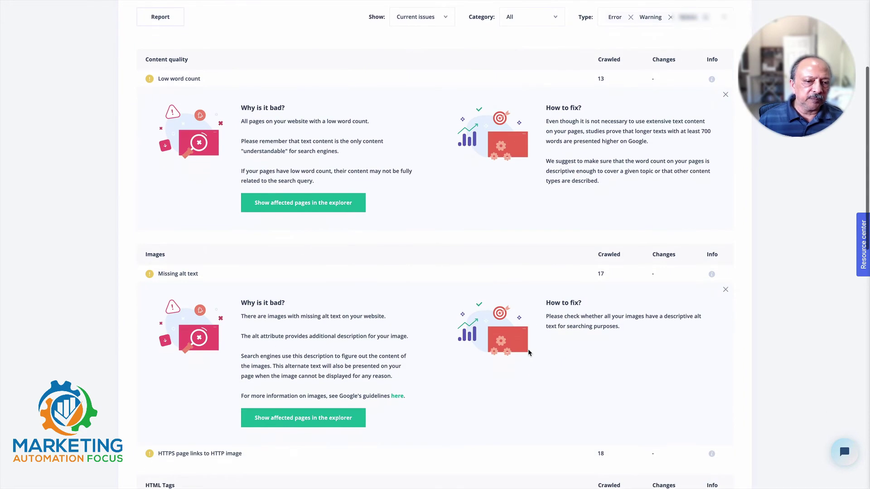
{"action": "left_click", "coordinate": [310, 419]}
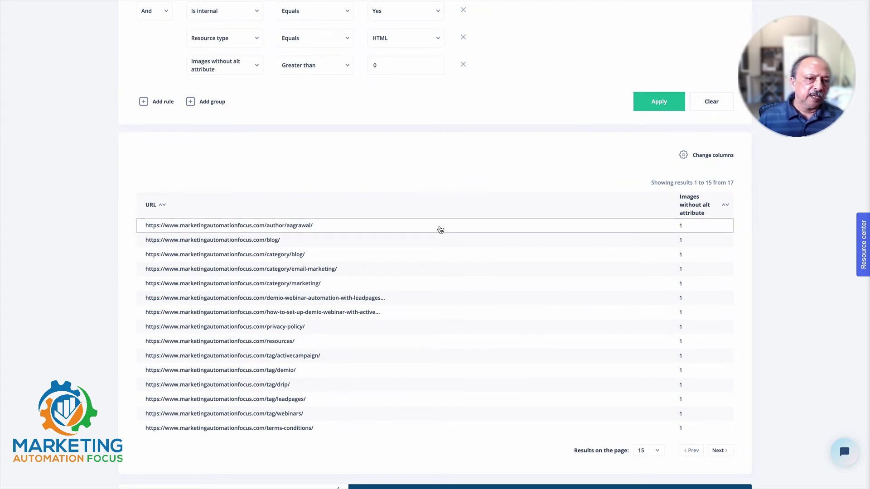
Step: Open the /blog/ page's details and examine its overview of URL information, performance, content and links
{"action": "left_click", "coordinate": [367, 246]}
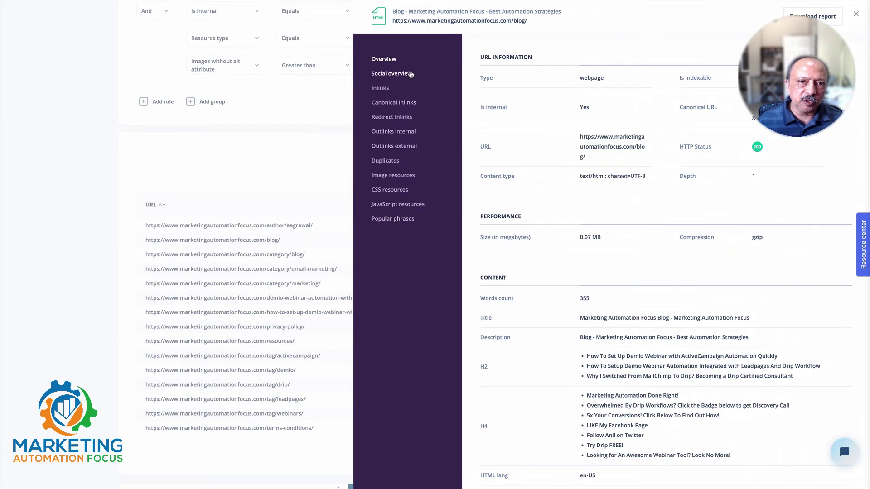
{"action": "scroll", "coordinate": [534, 334], "scroll_direction": "down", "scroll_amount": 3}
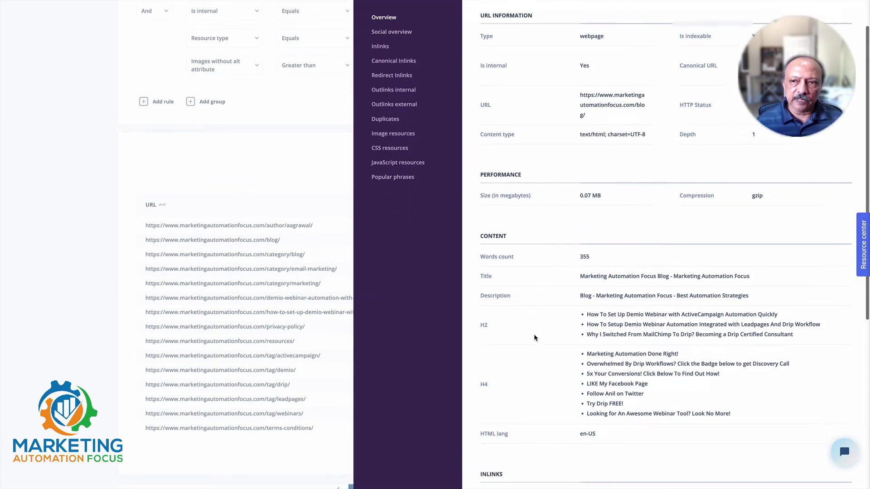
{"action": "scroll", "coordinate": [533, 335], "scroll_direction": "down", "scroll_amount": 1}
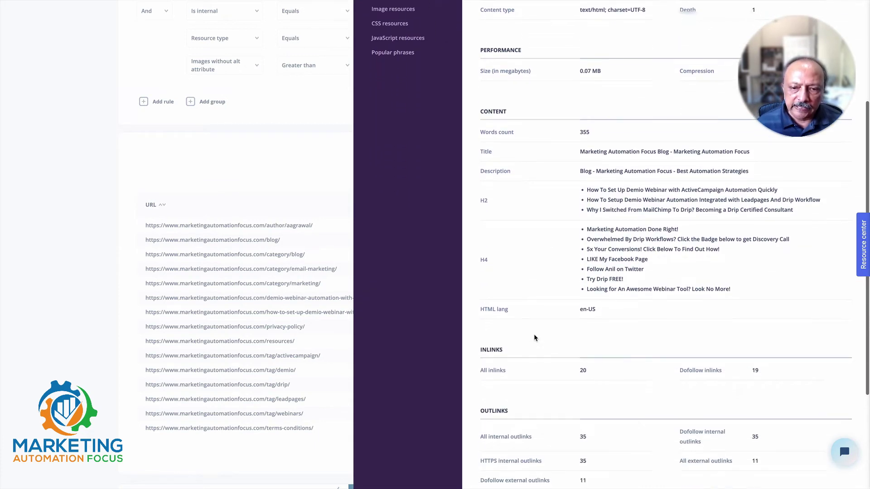
{"action": "scroll", "coordinate": [535, 337], "scroll_direction": "up", "scroll_amount": 3}
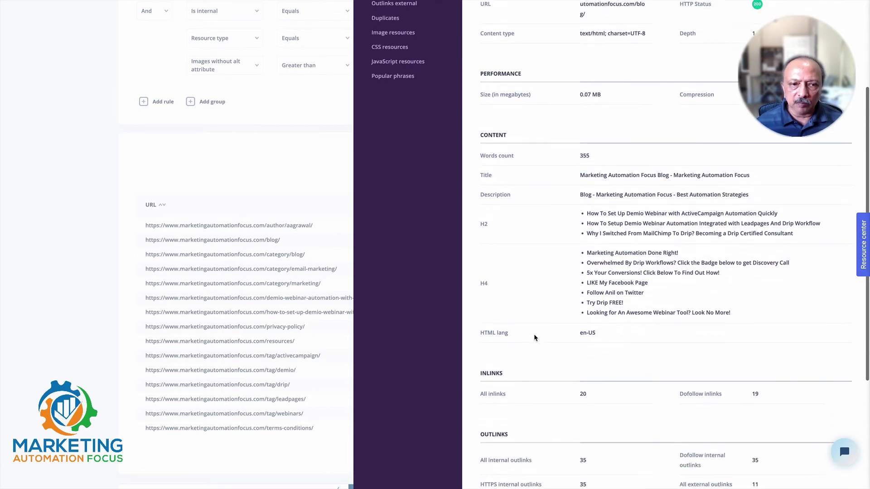
{"action": "scroll", "coordinate": [534, 333], "scroll_direction": "up", "scroll_amount": 1}
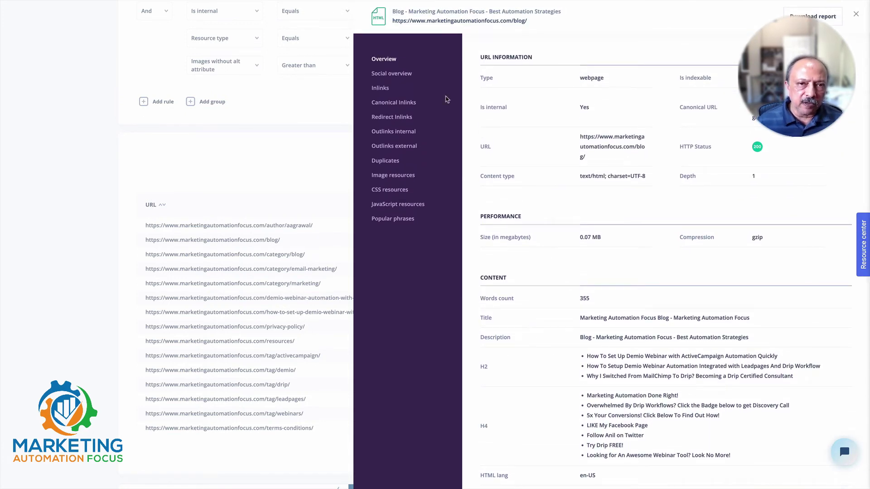
Step: View the /blog/ page's social overview, canonical inlinks and image resources, and close its details
{"action": "left_click", "coordinate": [388, 75]}
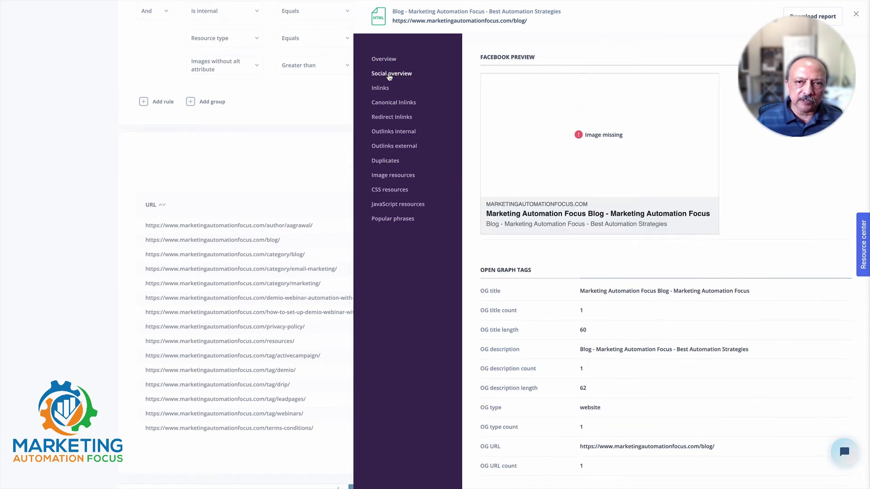
{"action": "left_click", "coordinate": [386, 103]}
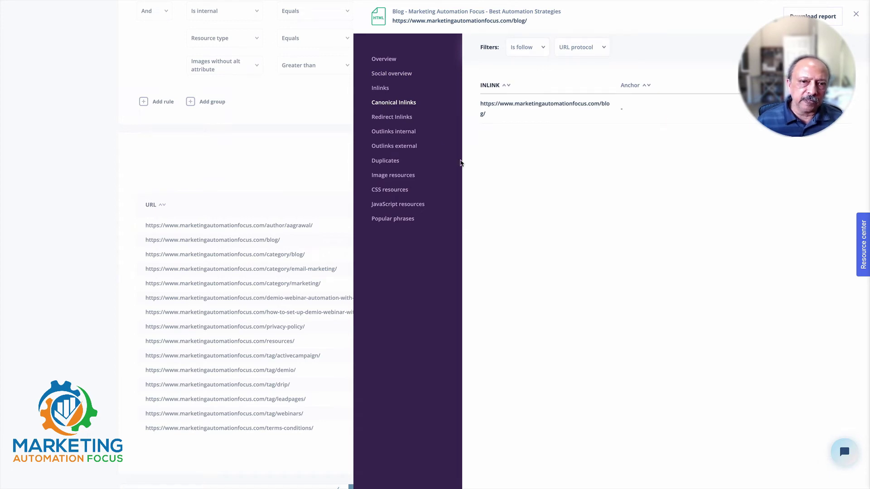
{"action": "left_click", "coordinate": [399, 176]}
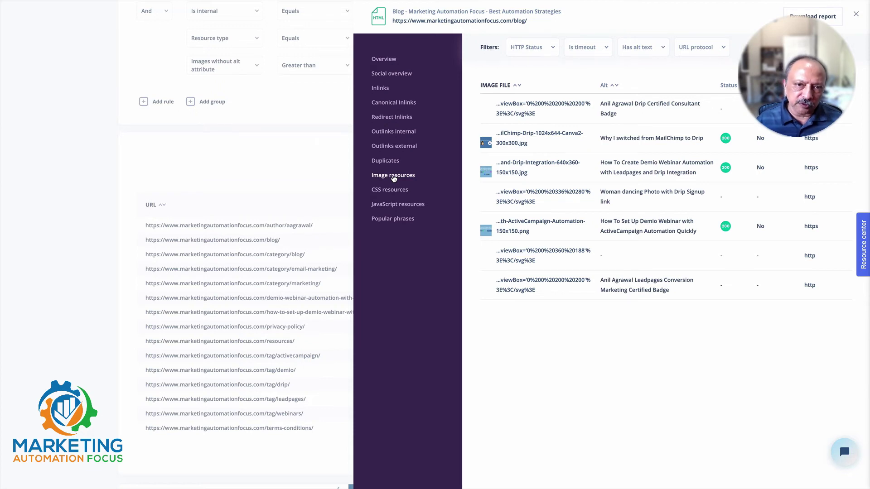
{"action": "left_click", "coordinate": [221, 177]}
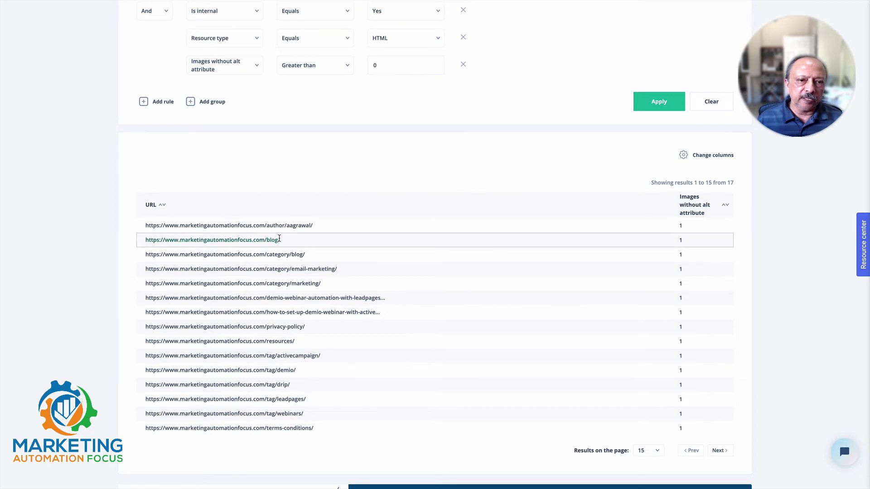
Step: Reopen the /blog/ page's details, review its overview again, and close them
{"action": "left_click", "coordinate": [350, 244]}
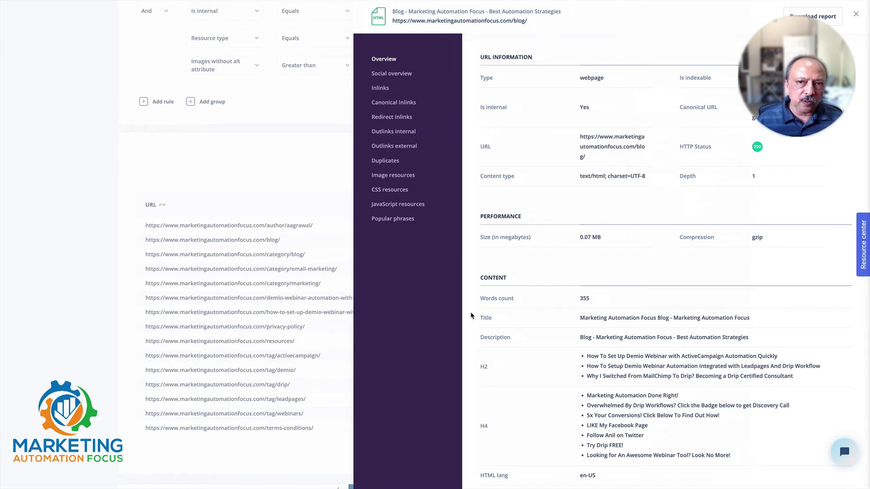
{"action": "scroll", "coordinate": [471, 316], "scroll_direction": "down", "scroll_amount": 1}
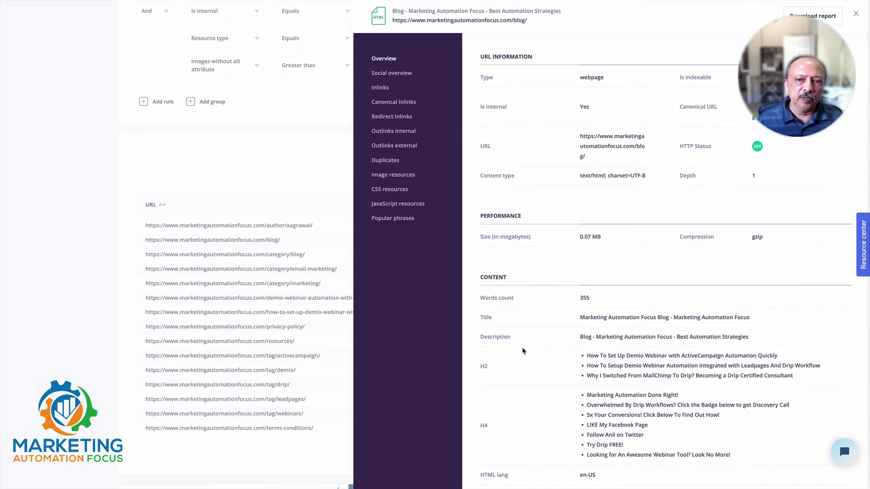
{"action": "scroll", "coordinate": [522, 346], "scroll_direction": "down", "scroll_amount": 1}
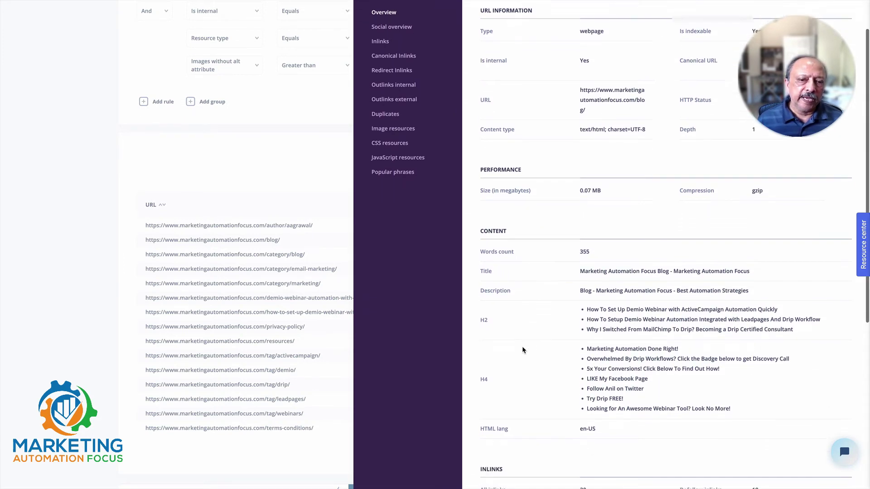
{"action": "scroll", "coordinate": [522, 346], "scroll_direction": "up", "scroll_amount": 1}
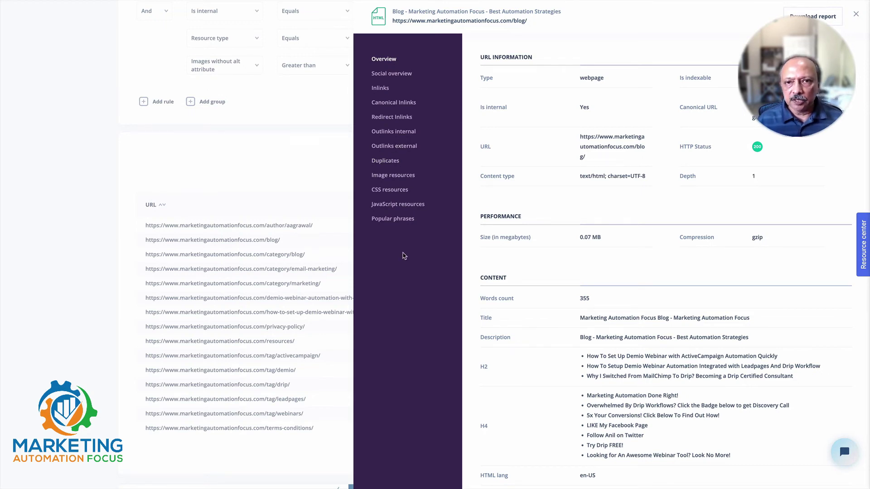
{"action": "left_click", "coordinate": [251, 152]}
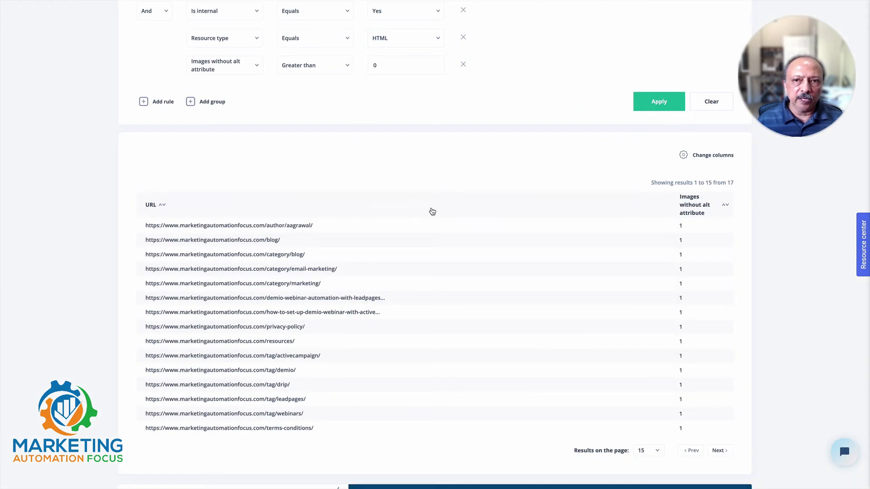
Step: Return from the data explorer to the on-site audit's issue list
{"action": "scroll", "coordinate": [430, 210], "scroll_direction": "up", "scroll_amount": 1}
{"action": "scroll", "coordinate": [433, 212], "scroll_direction": "up", "scroll_amount": 3}
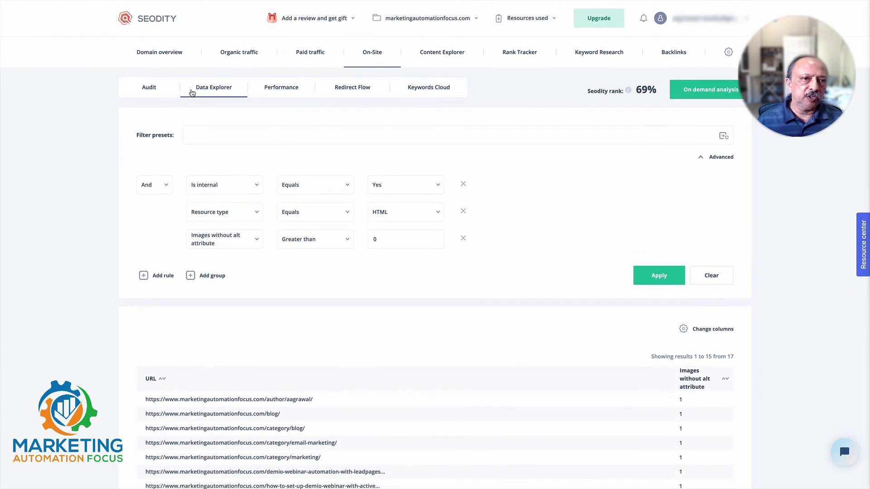
{"action": "left_click", "coordinate": [164, 93]}
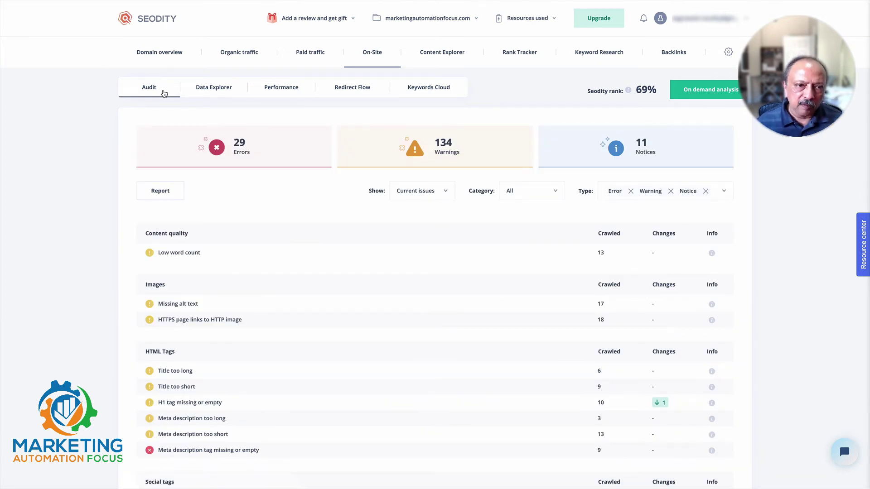
Step: Open the on-site performance report and examine its metrics, opportunities, diagnostics, Progressive Web App and Accessibility sections
{"action": "left_click", "coordinate": [284, 94]}
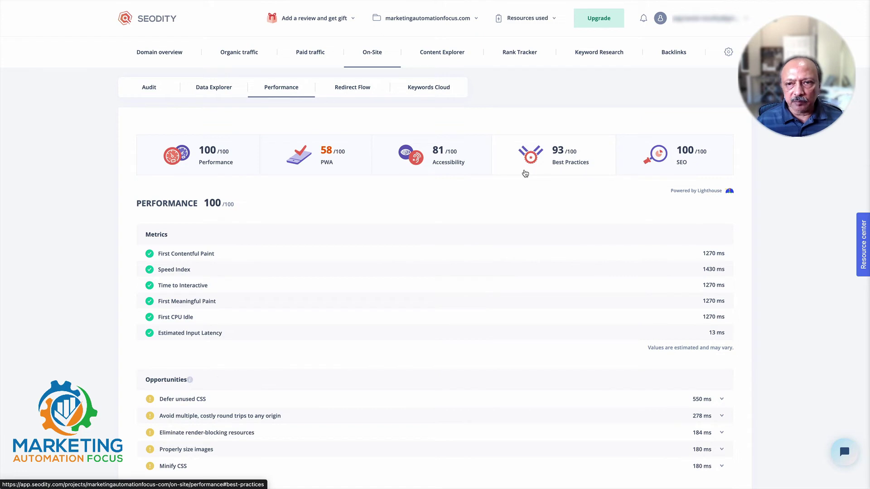
{"action": "scroll", "coordinate": [501, 317], "scroll_direction": "down", "scroll_amount": 3}
{"action": "scroll", "coordinate": [501, 341], "scroll_direction": "down", "scroll_amount": 1}
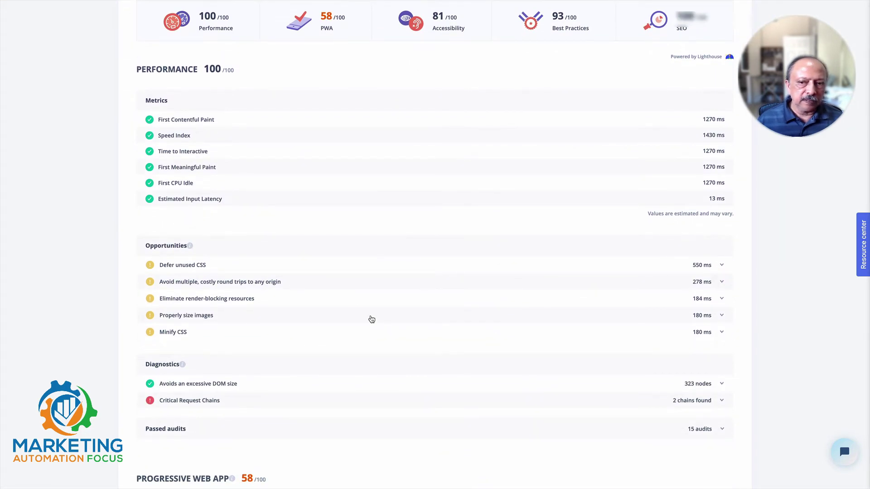
{"action": "scroll", "coordinate": [113, 303], "scroll_direction": "down", "scroll_amount": 2}
{"action": "scroll", "coordinate": [112, 301], "scroll_direction": "down", "scroll_amount": 5}
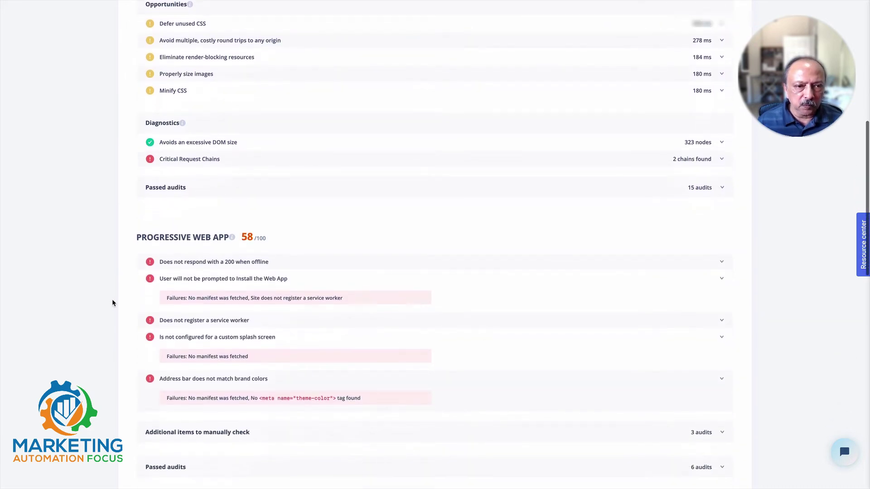
{"action": "scroll", "coordinate": [113, 301], "scroll_direction": "down", "scroll_amount": 3}
{"action": "scroll", "coordinate": [112, 300], "scroll_direction": "down", "scroll_amount": 5}
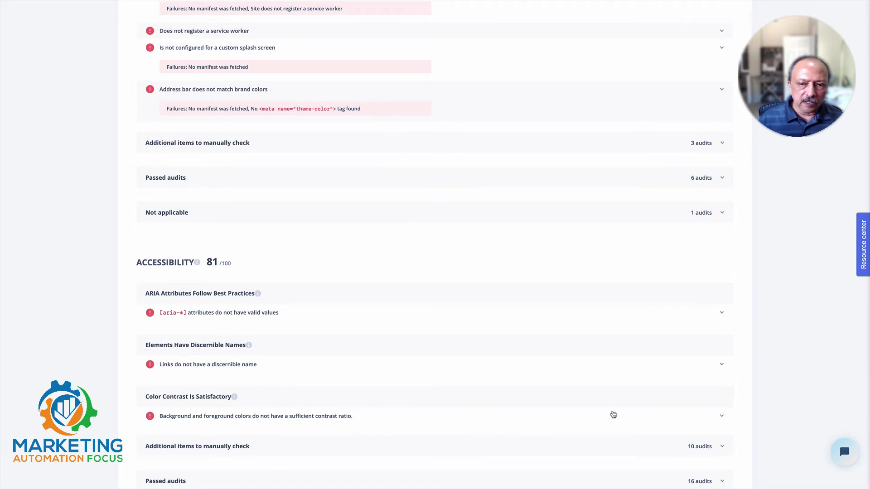
Step: Expand the insufficient color contrast issue under Accessibility, read its failing elements, and collapse it
{"action": "left_click", "coordinate": [688, 424]}
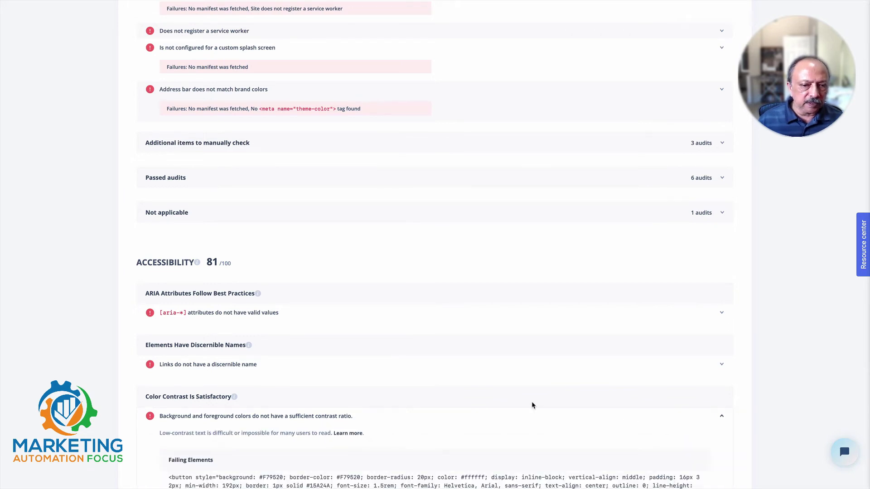
{"action": "scroll", "coordinate": [532, 401], "scroll_direction": "down", "scroll_amount": 2}
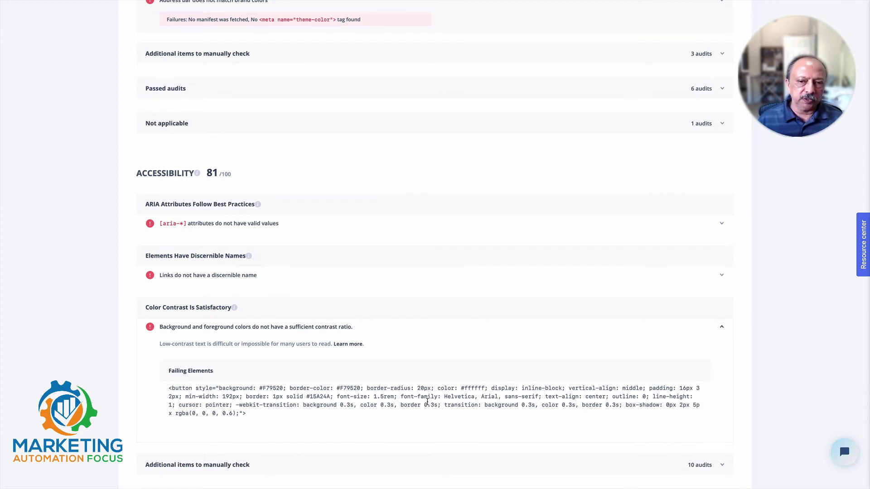
{"action": "left_click", "coordinate": [723, 328]}
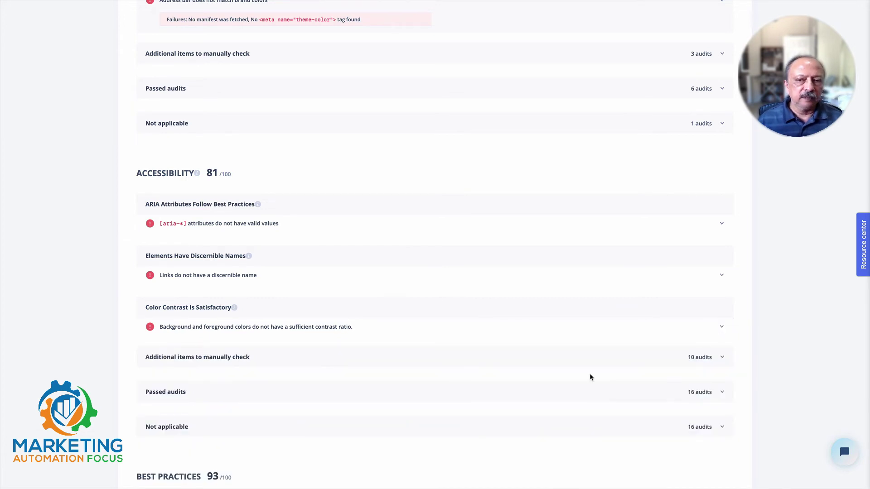
Step: Expand the passed accessibility audits and Elements Use Attributes Correctly, and review the performance report back up to its scores
{"action": "scroll", "coordinate": [589, 375], "scroll_direction": "down", "scroll_amount": 1}
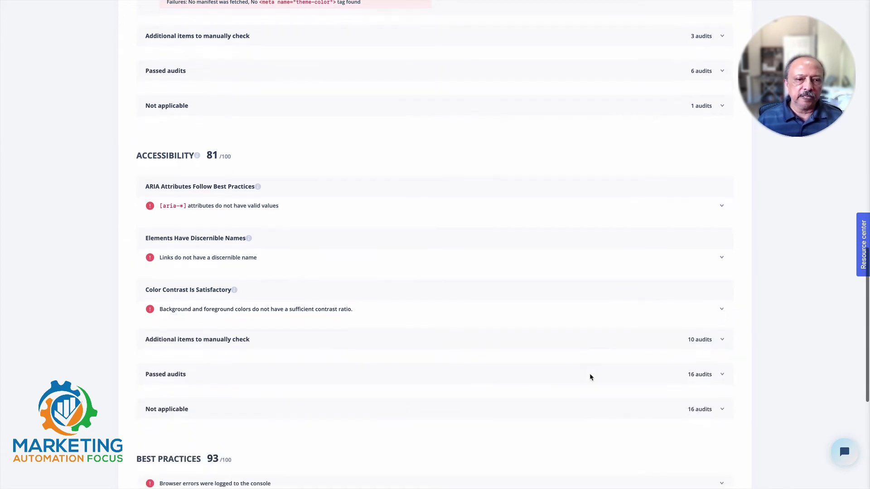
{"action": "left_click", "coordinate": [428, 377]}
{"action": "scroll", "coordinate": [428, 377], "scroll_direction": "down", "scroll_amount": 2}
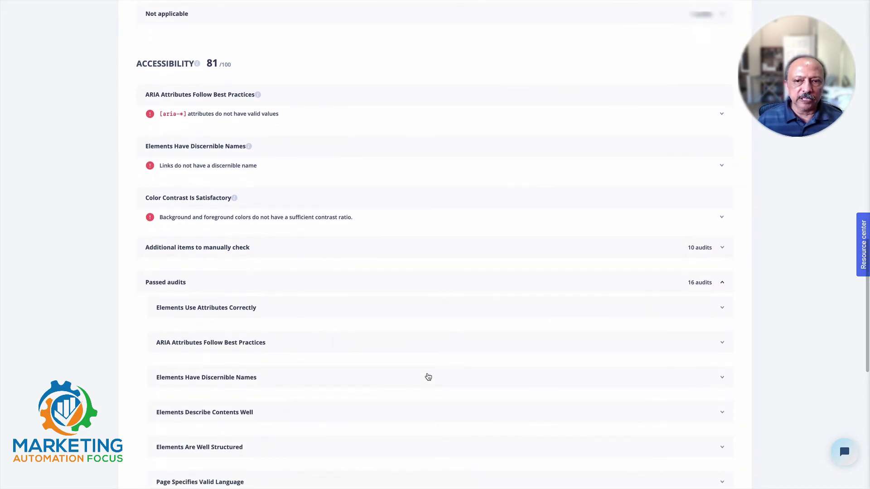
{"action": "left_click", "coordinate": [708, 310]}
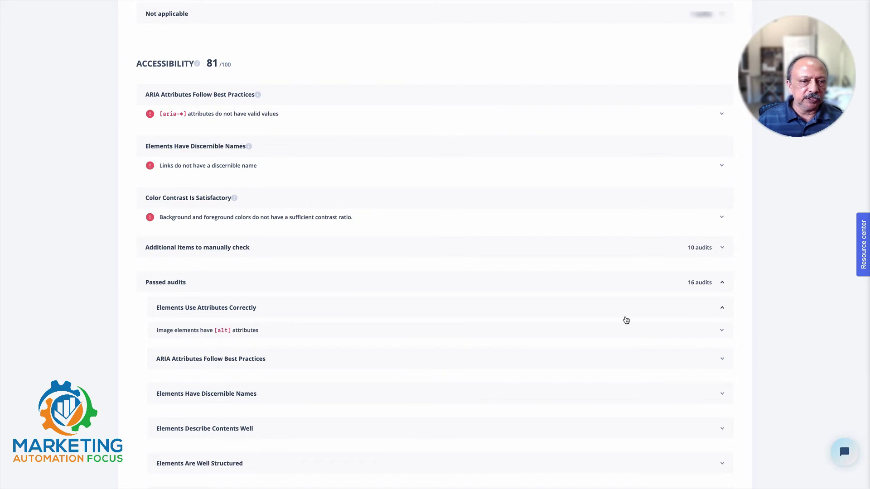
{"action": "scroll", "coordinate": [626, 321], "scroll_direction": "down", "scroll_amount": 3}
{"action": "scroll", "coordinate": [626, 320], "scroll_direction": "up", "scroll_amount": 6}
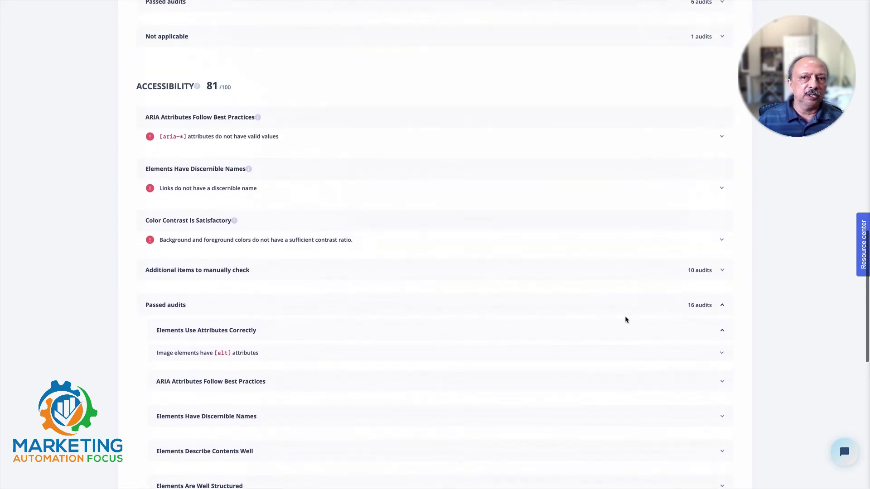
{"action": "scroll", "coordinate": [626, 321], "scroll_direction": "up", "scroll_amount": 12}
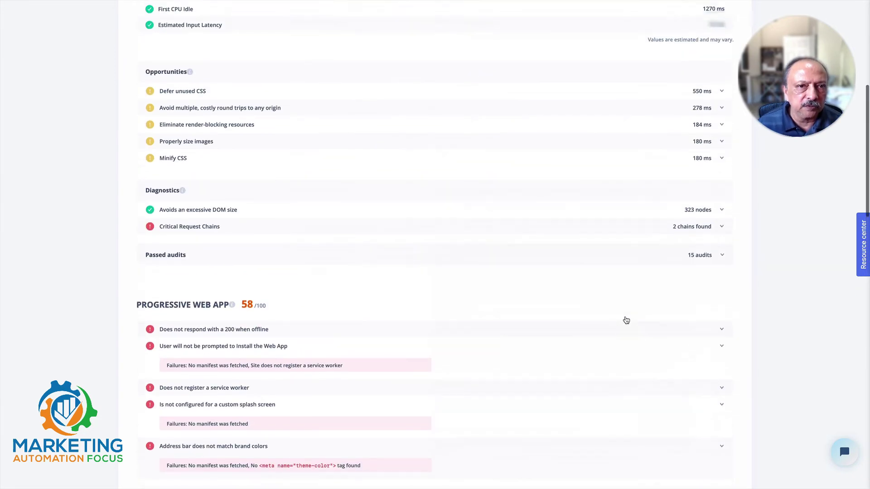
{"action": "scroll", "coordinate": [625, 317], "scroll_direction": "up", "scroll_amount": 5}
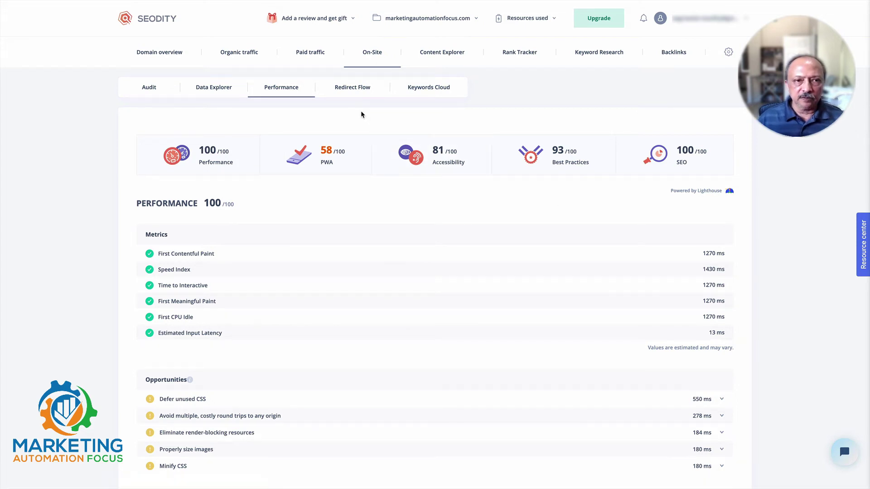
Step: Return to the audit and switch the Error and Warning filters off and on again, ending with all issue types shown
{"action": "left_click", "coordinate": [152, 89]}
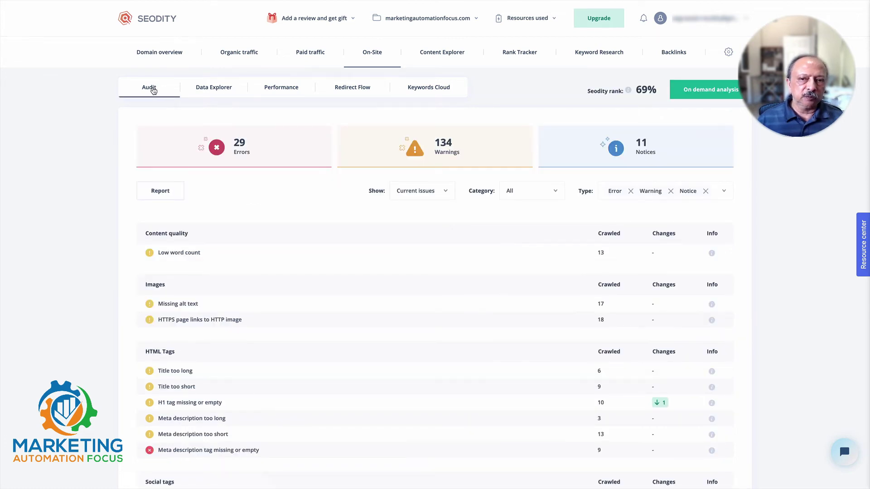
{"action": "left_click", "coordinate": [269, 150]}
{"action": "left_click", "coordinate": [270, 150]}
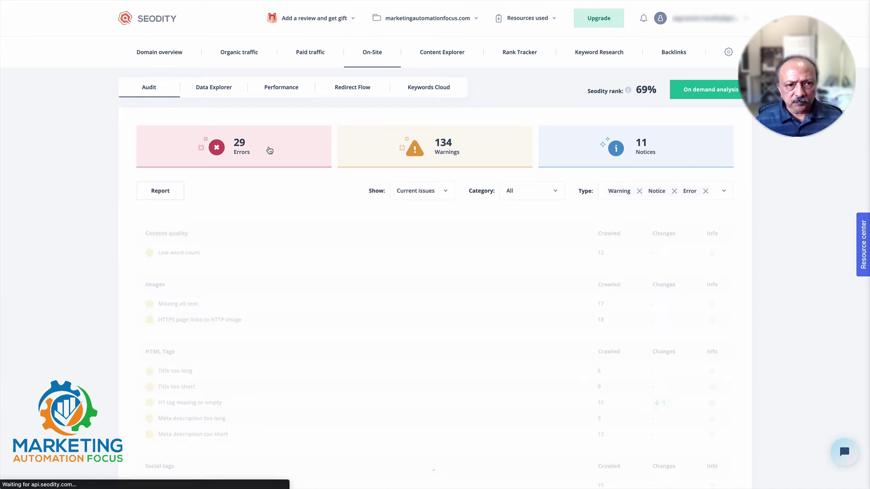
{"action": "left_click", "coordinate": [292, 156]}
{"action": "left_click", "coordinate": [376, 152]}
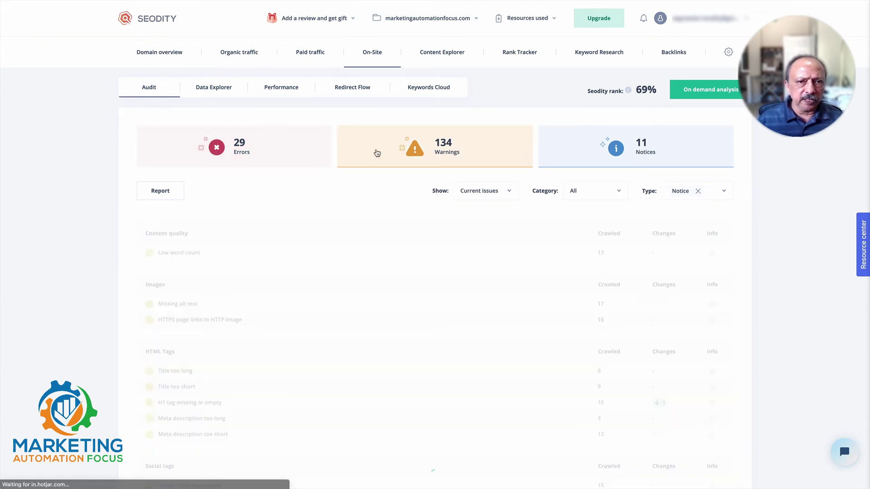
{"action": "left_click", "coordinate": [256, 154]}
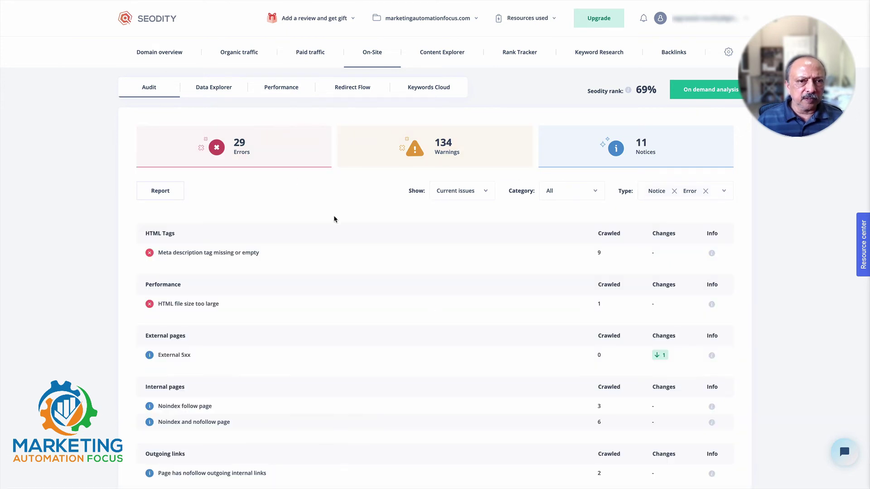
{"action": "left_click", "coordinate": [391, 161]}
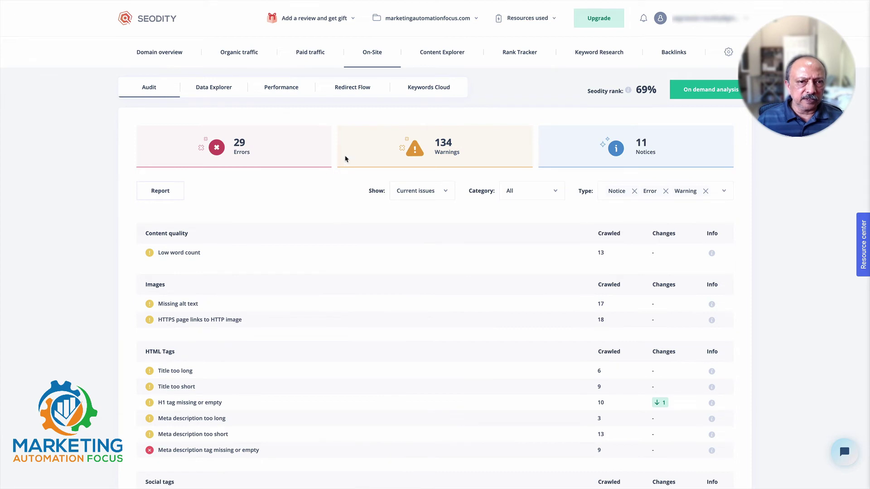
Step: Narrow the audit list to notices only by excluding warnings and errors, and restore both issue types
{"action": "left_click", "coordinate": [377, 156]}
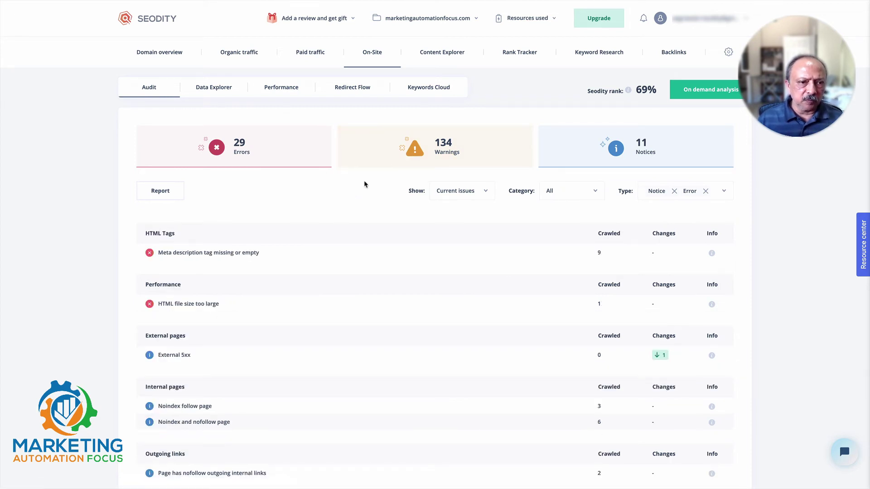
{"action": "left_click", "coordinate": [262, 155]}
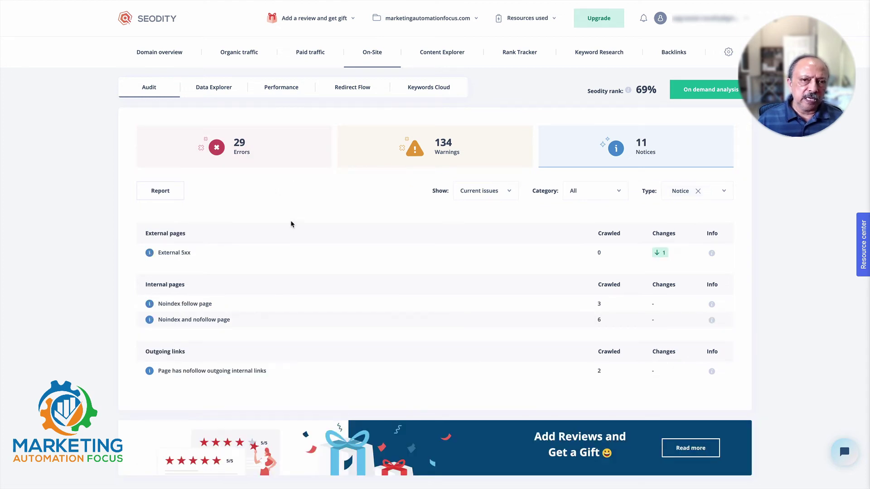
{"action": "left_click", "coordinate": [449, 164]}
{"action": "left_click", "coordinate": [289, 159]}
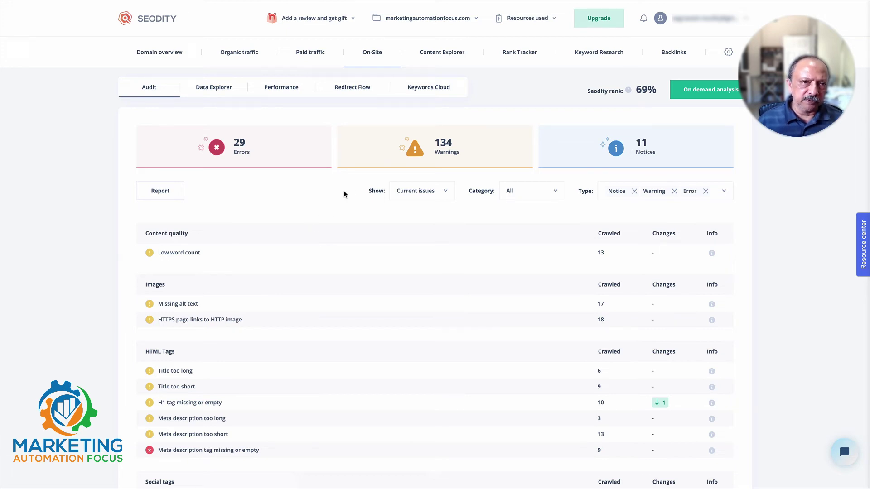
Step: Exclude errors from the audit list, and view the performance and Redirect Flow reports
{"action": "left_click", "coordinate": [173, 143]}
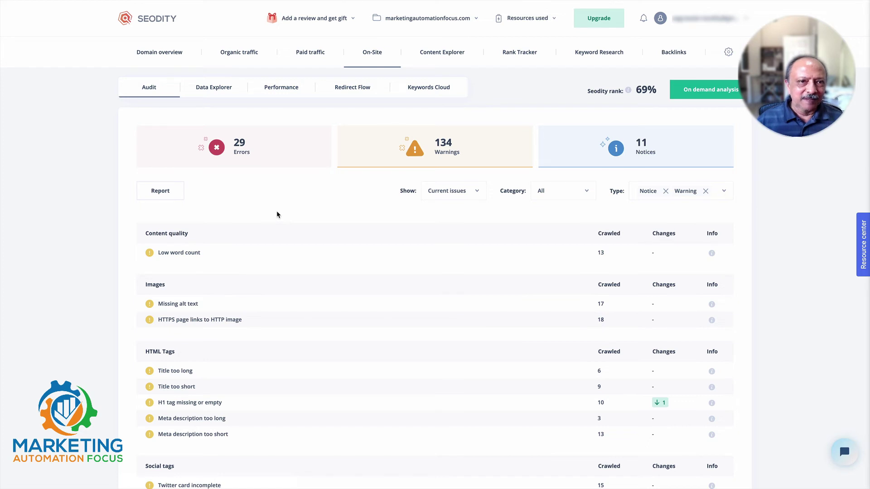
{"action": "left_click", "coordinate": [280, 89]}
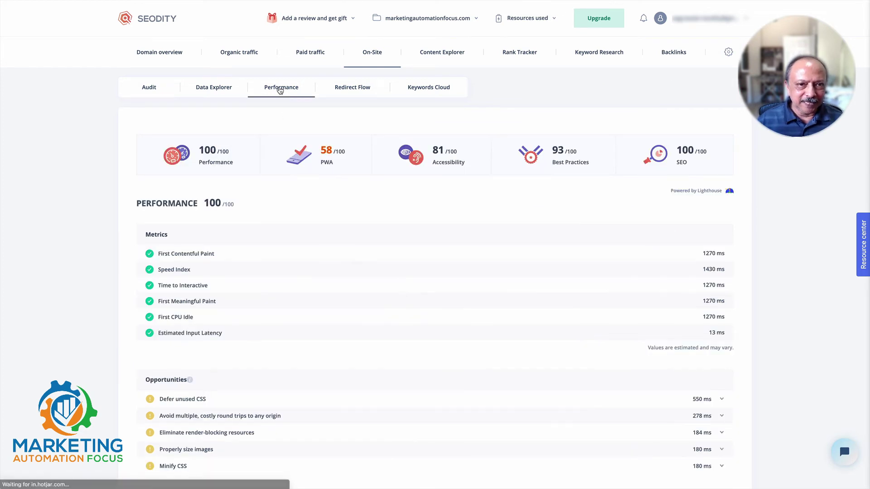
{"action": "left_click", "coordinate": [348, 93]}
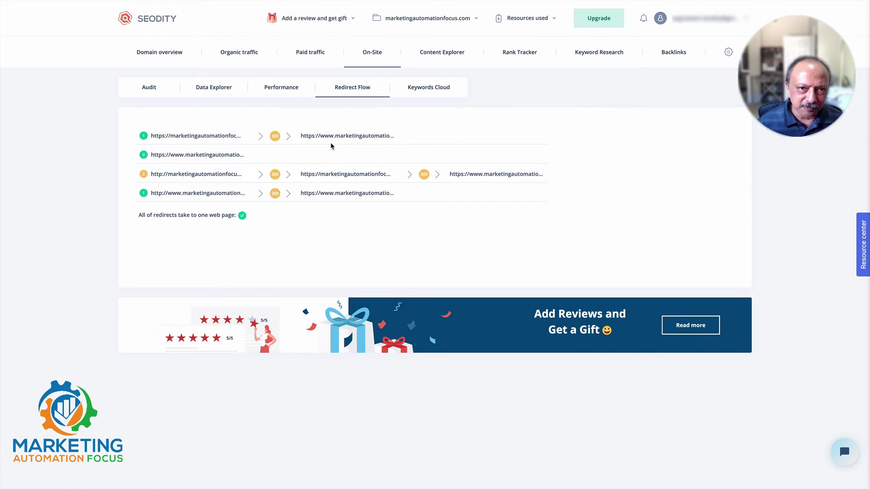
{"action": "left_click", "coordinate": [428, 89]}
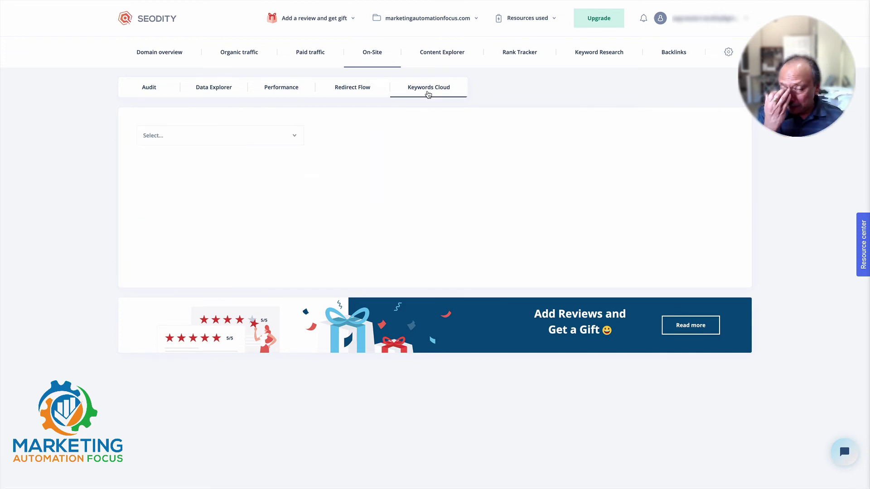
{"action": "left_click", "coordinate": [291, 138]}
{"action": "scroll", "coordinate": [272, 188], "scroll_direction": "down", "scroll_amount": 1}
{"action": "scroll", "coordinate": [266, 187], "scroll_direction": "down", "scroll_amount": 3}
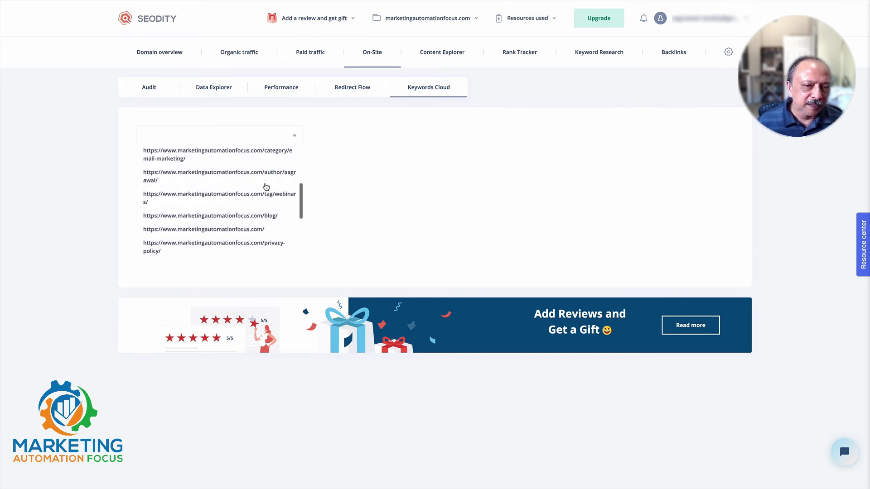
{"action": "left_click", "coordinate": [240, 217]}
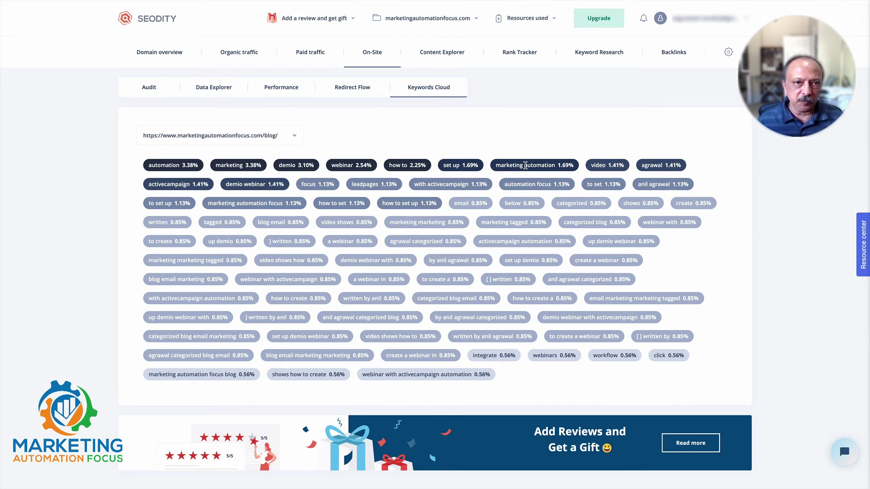
{"action": "left_click", "coordinate": [293, 136]}
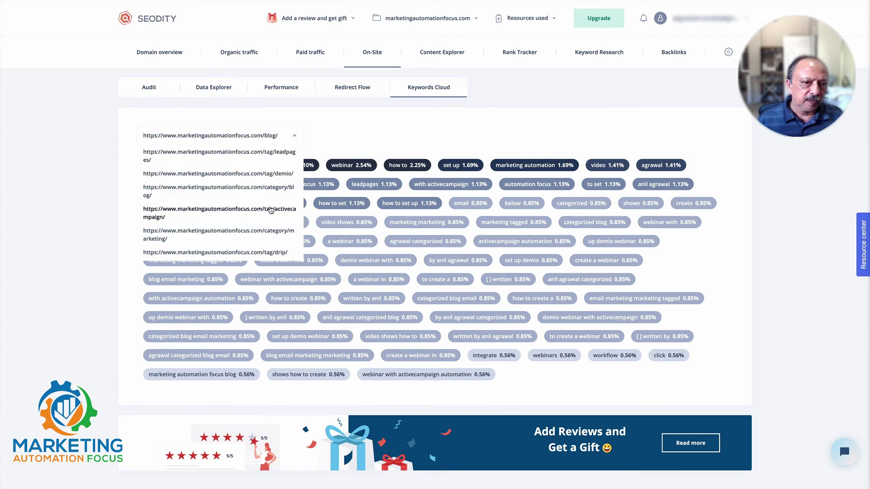
{"action": "scroll", "coordinate": [271, 208], "scroll_direction": "down", "scroll_amount": 5}
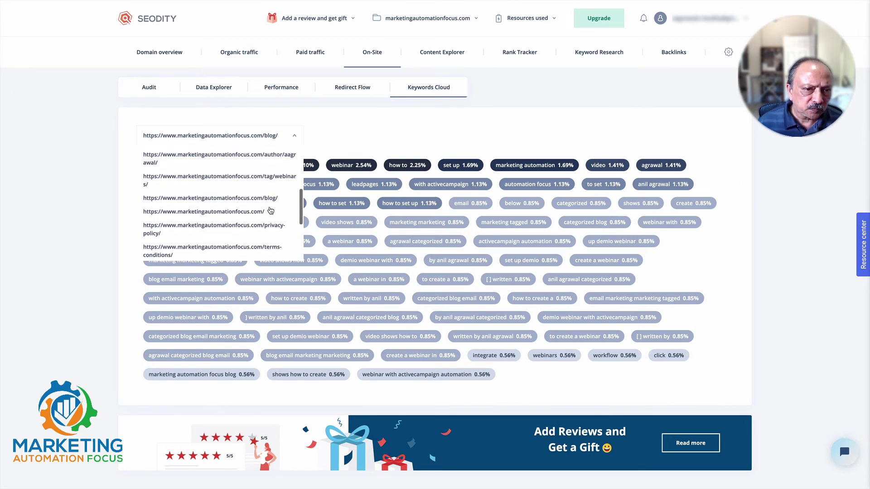
{"action": "left_click", "coordinate": [254, 211]}
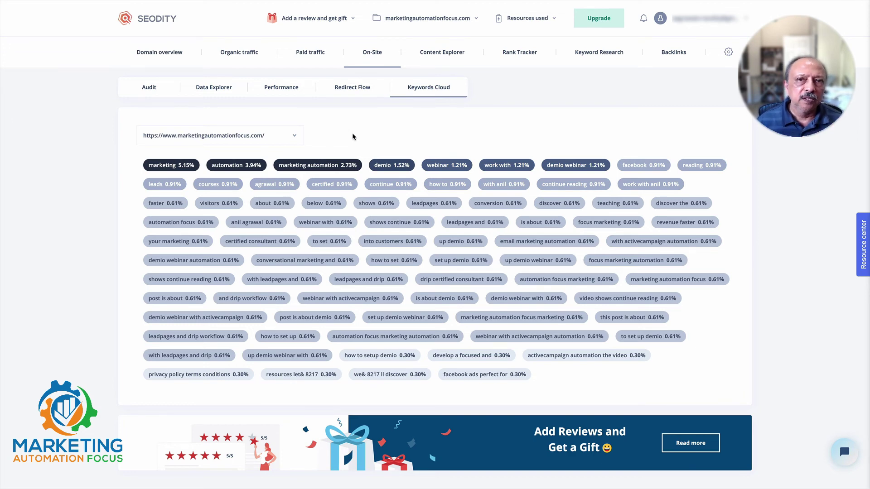
Step: Open Content Explorer's Top pages and choose marketingautomationfocus.com as the domain to analyze
{"action": "left_click", "coordinate": [435, 60]}
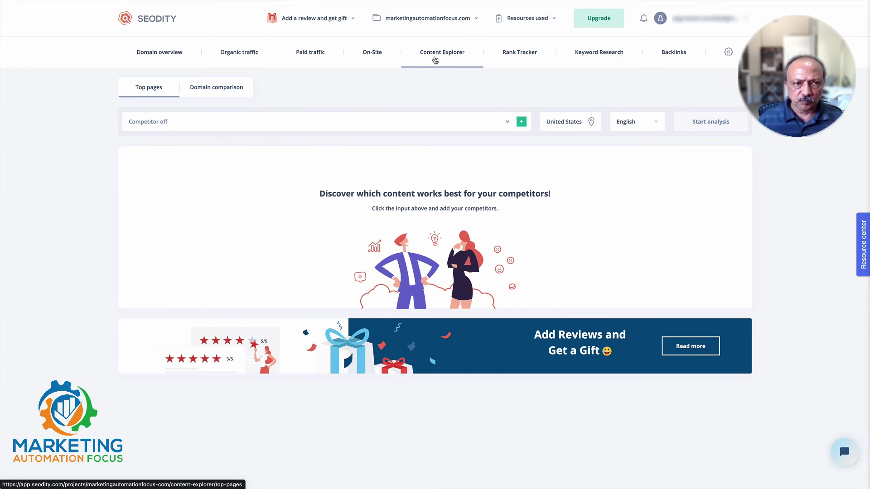
{"action": "left_click", "coordinate": [230, 120]}
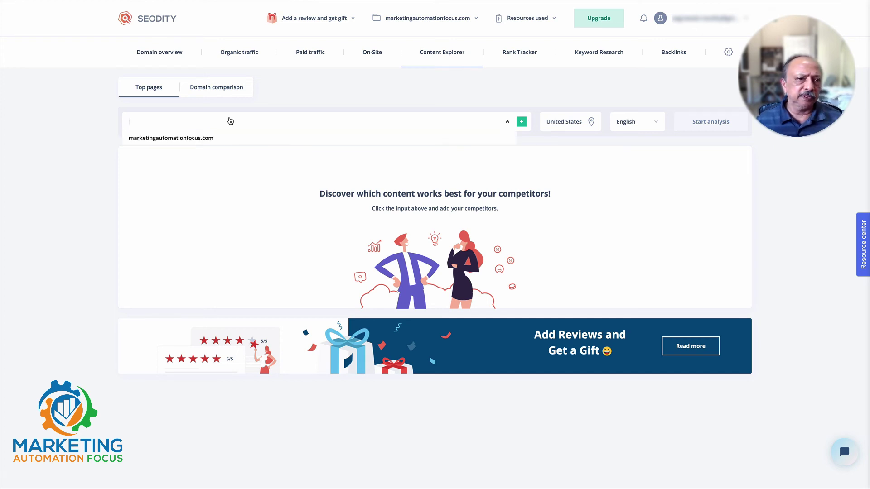
{"action": "left_click", "coordinate": [185, 137]}
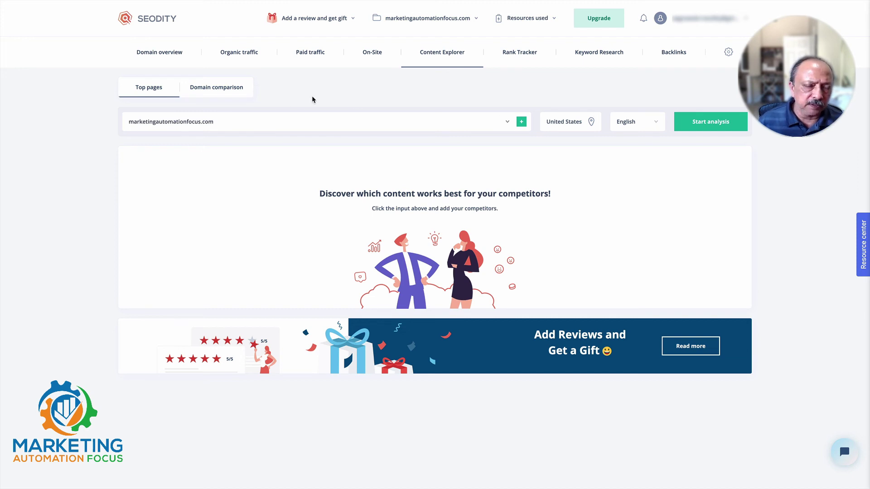
Step: In the domain comparison, view the organic and paid traffic details for marketingautomationfocus.com, and close them
{"action": "left_click", "coordinate": [228, 87]}
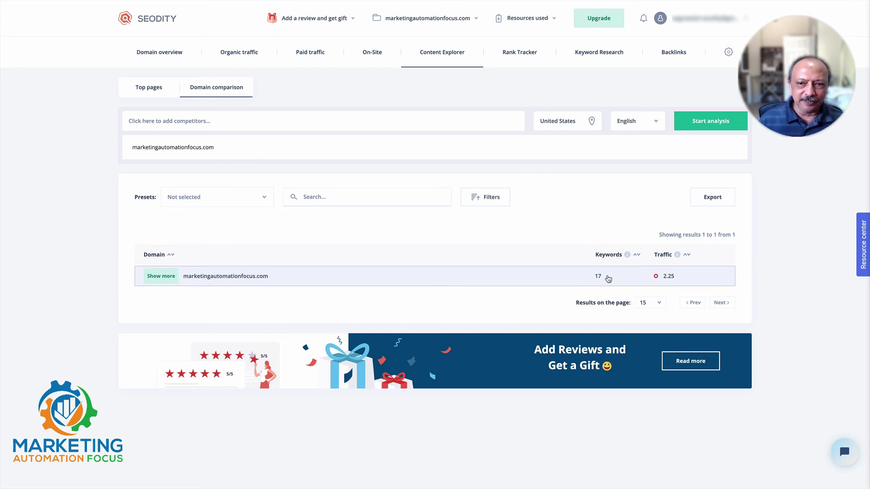
{"action": "left_click", "coordinate": [169, 277]}
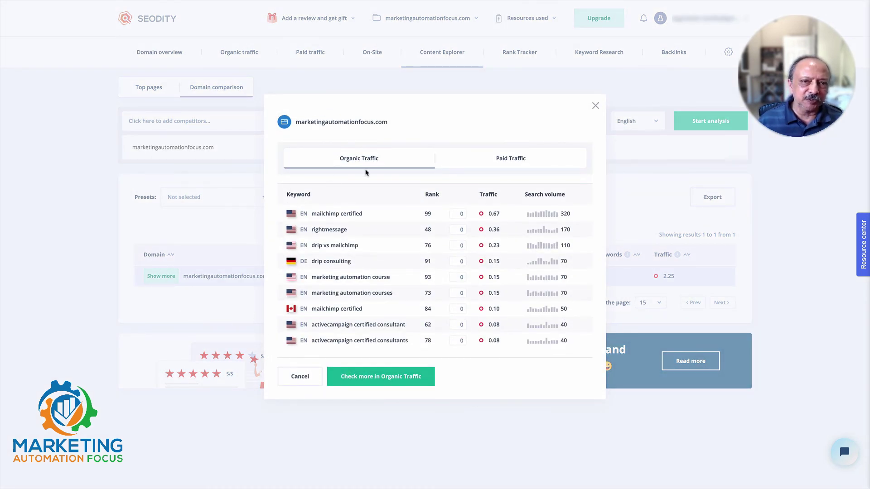
{"action": "left_click", "coordinate": [489, 164]}
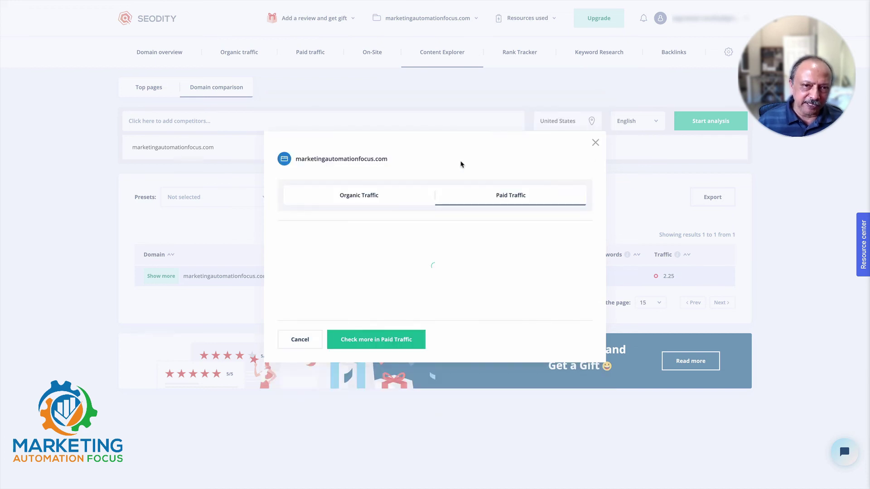
{"action": "left_click", "coordinate": [368, 178]}
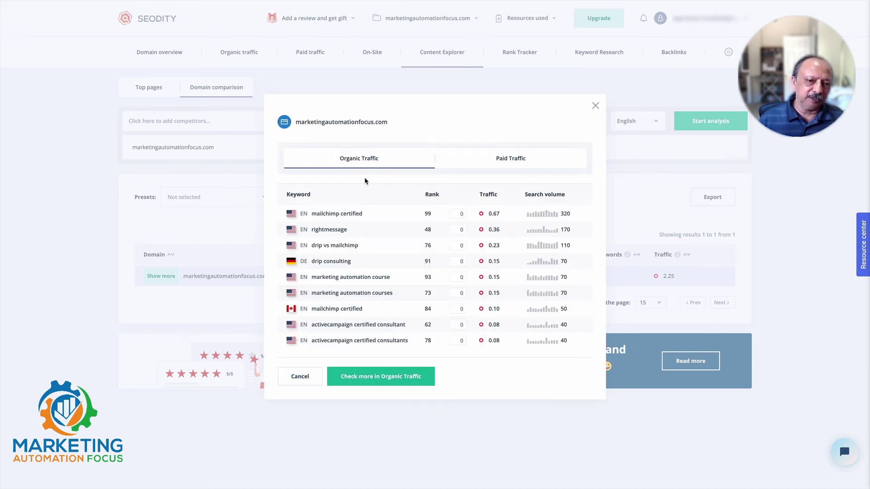
{"action": "left_click", "coordinate": [300, 377]}
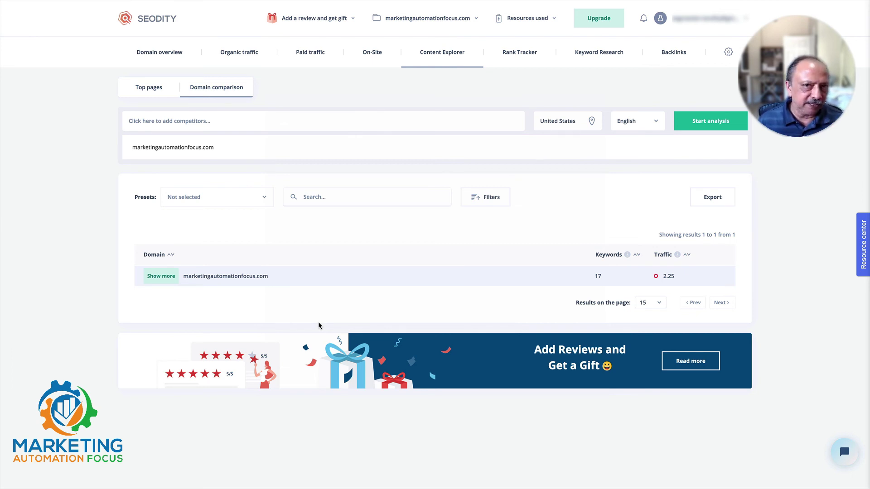
Step: Open Rank Tracker and examine the average keyword position, the top keywords and the table of tracked keywords
{"action": "left_click", "coordinate": [516, 60]}
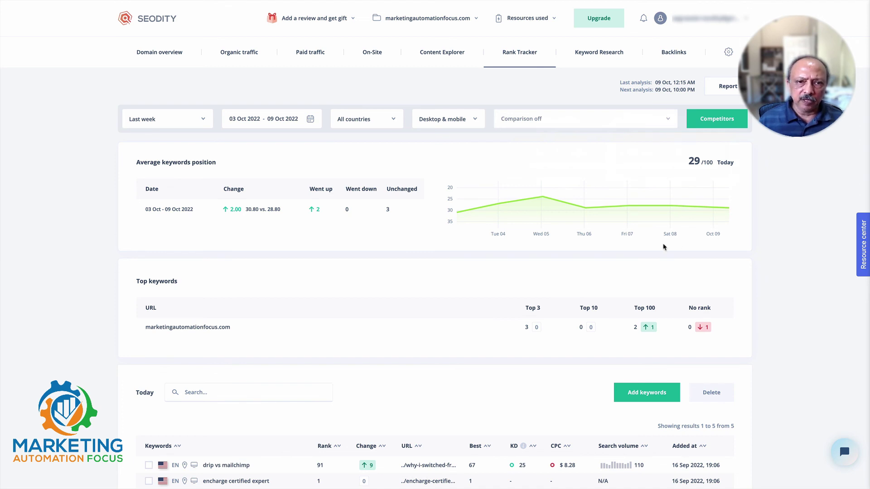
{"action": "scroll", "coordinate": [393, 260], "scroll_direction": "down", "scroll_amount": 2}
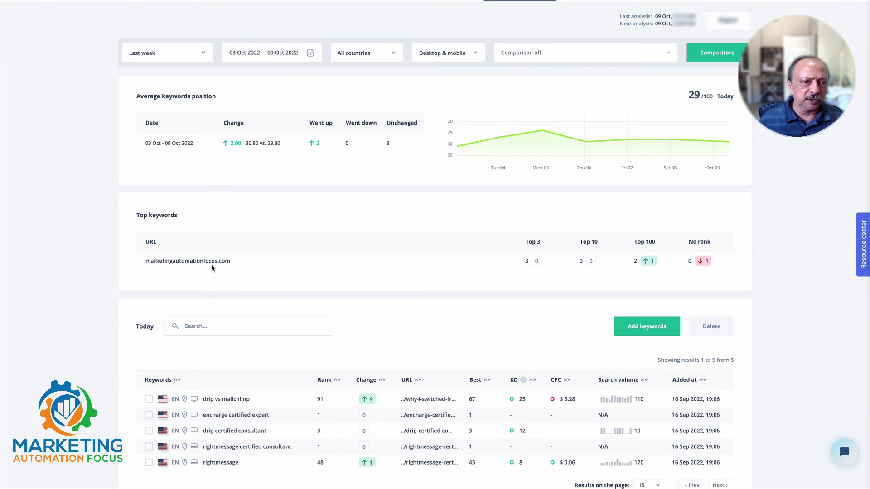
{"action": "scroll", "coordinate": [212, 268], "scroll_direction": "down", "scroll_amount": 1}
{"action": "scroll", "coordinate": [212, 266], "scroll_direction": "down", "scroll_amount": 1}
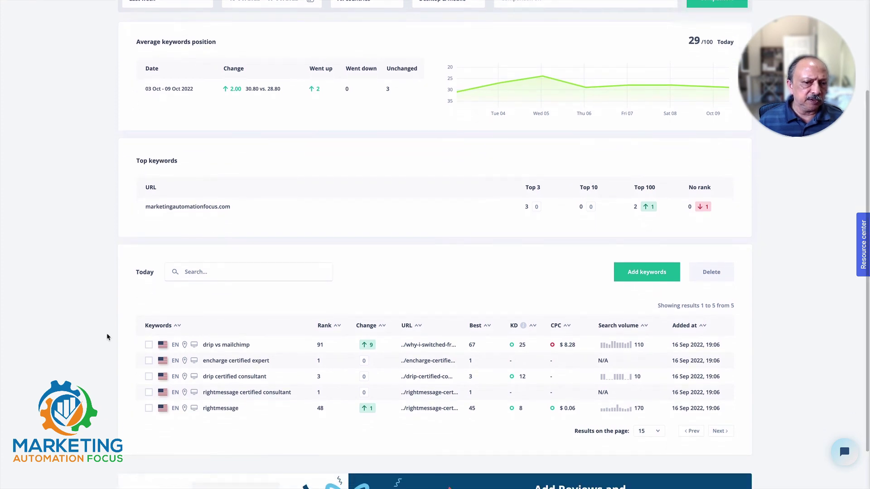
{"action": "scroll", "coordinate": [138, 338], "scroll_direction": "up", "scroll_amount": 2}
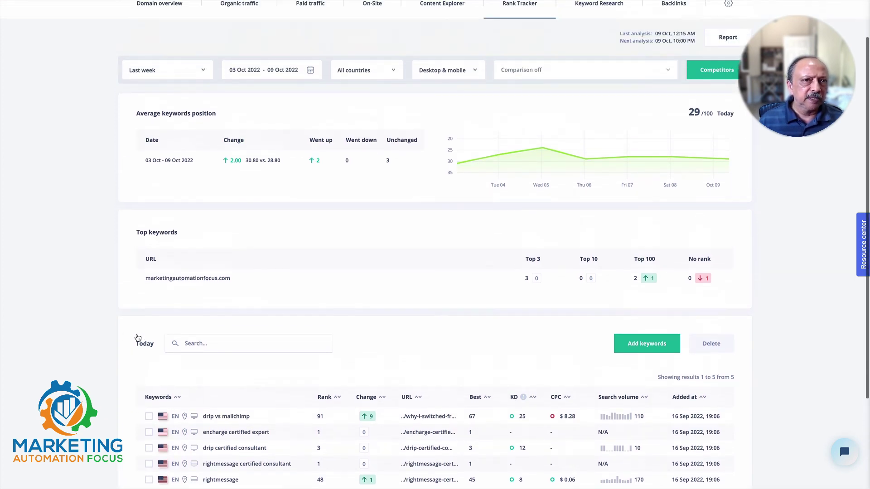
{"action": "scroll", "coordinate": [137, 337], "scroll_direction": "down", "scroll_amount": 3}
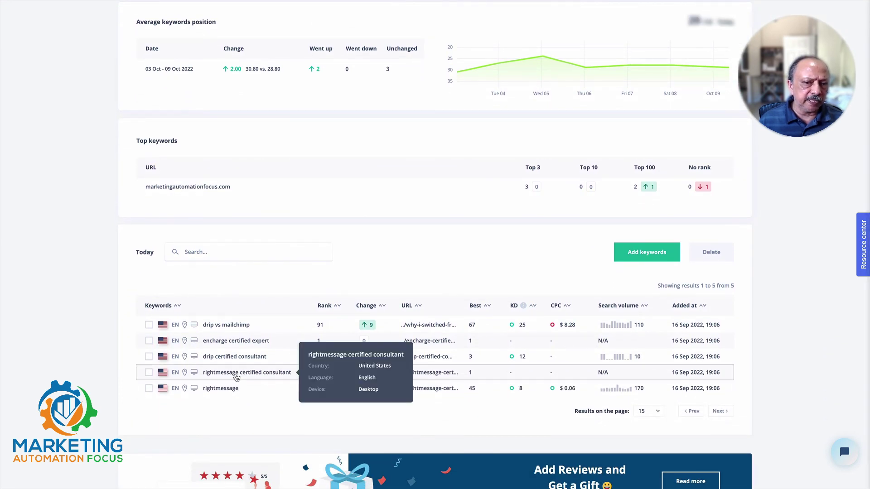
{"action": "scroll", "coordinate": [275, 293], "scroll_direction": "down", "scroll_amount": 1}
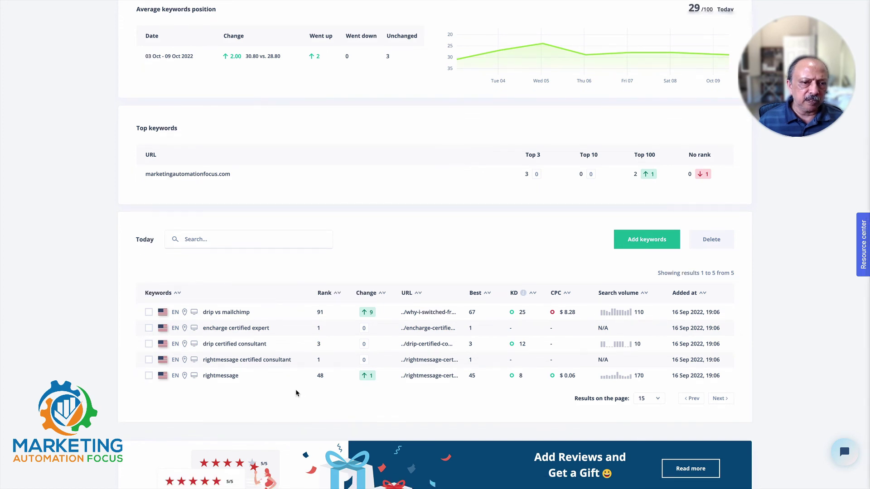
{"action": "mouse_move", "coordinate": [223, 316]}
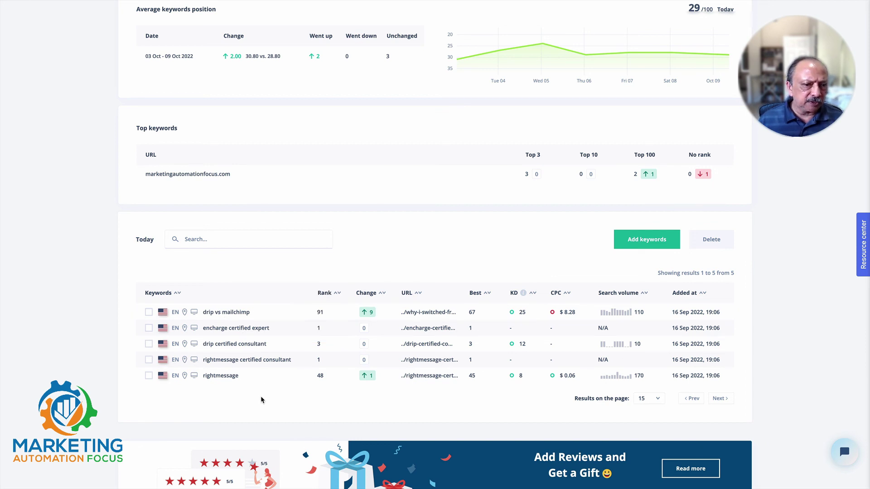
{"action": "scroll", "coordinate": [261, 400], "scroll_direction": "up", "scroll_amount": 1}
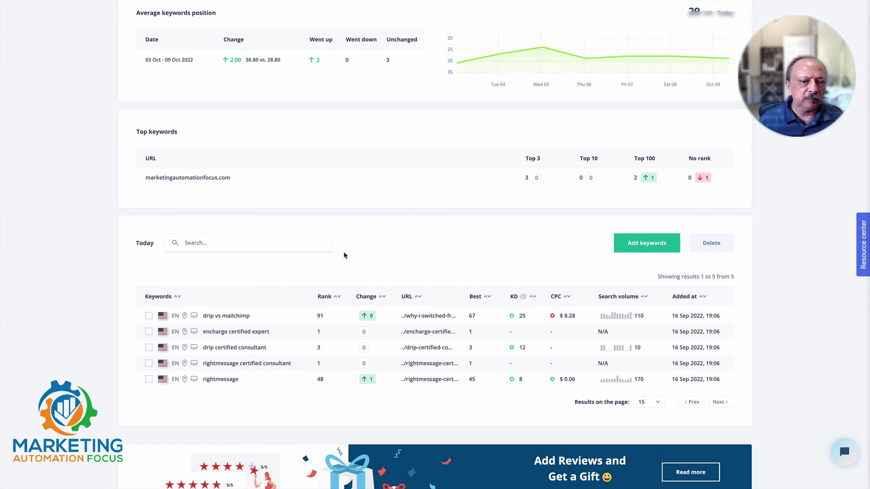
{"action": "left_click", "coordinate": [228, 243]}
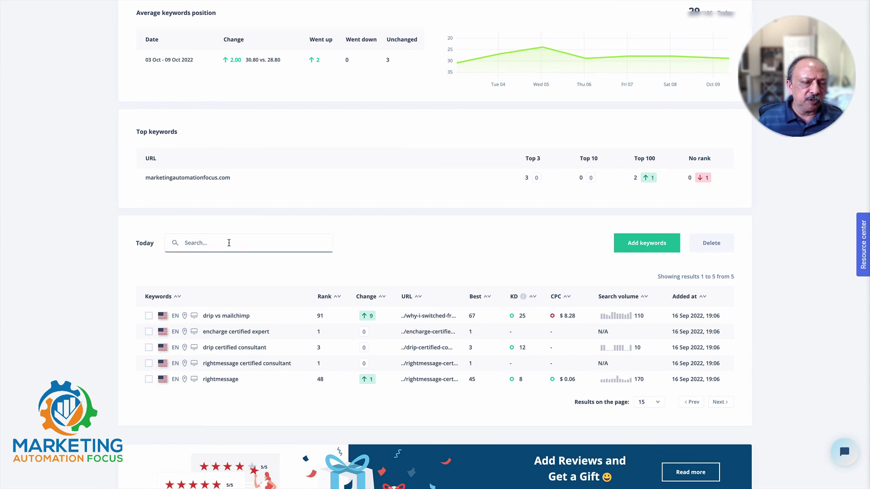
{"action": "scroll", "coordinate": [361, 255], "scroll_direction": "up", "scroll_amount": 3}
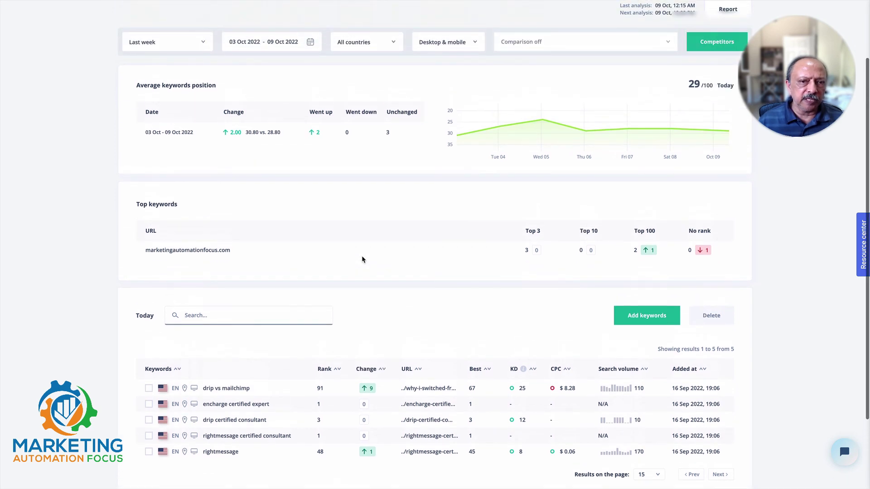
{"action": "scroll", "coordinate": [361, 260], "scroll_direction": "up", "scroll_amount": 2}
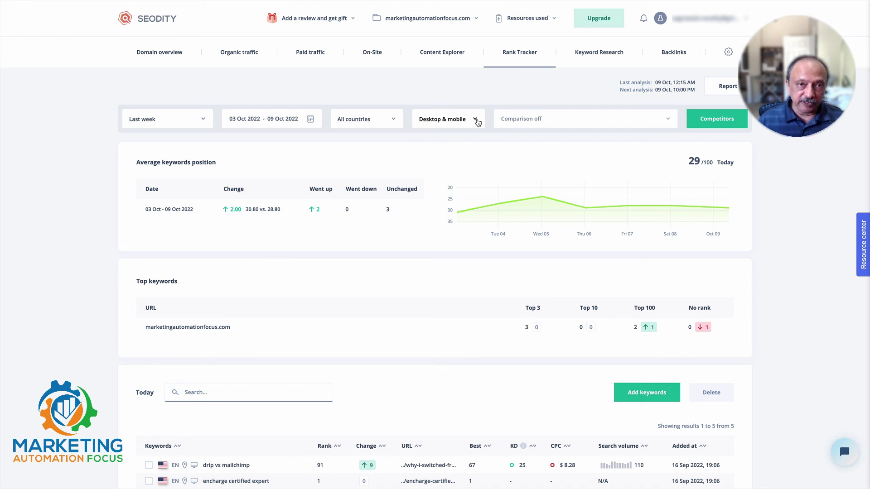
Step: View the Rank Tracker's country, device and timeframe filter choices without applying any of them
{"action": "left_click", "coordinate": [394, 121]}
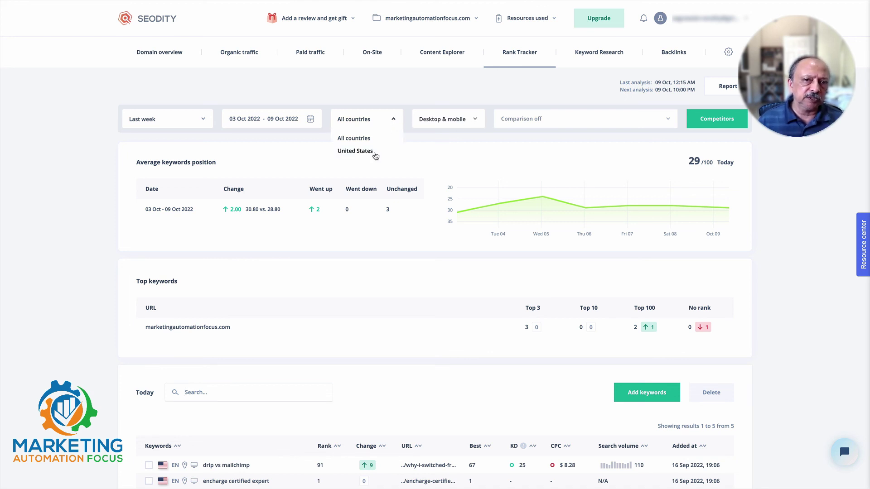
{"action": "scroll", "coordinate": [376, 156], "scroll_direction": "down", "scroll_amount": 1}
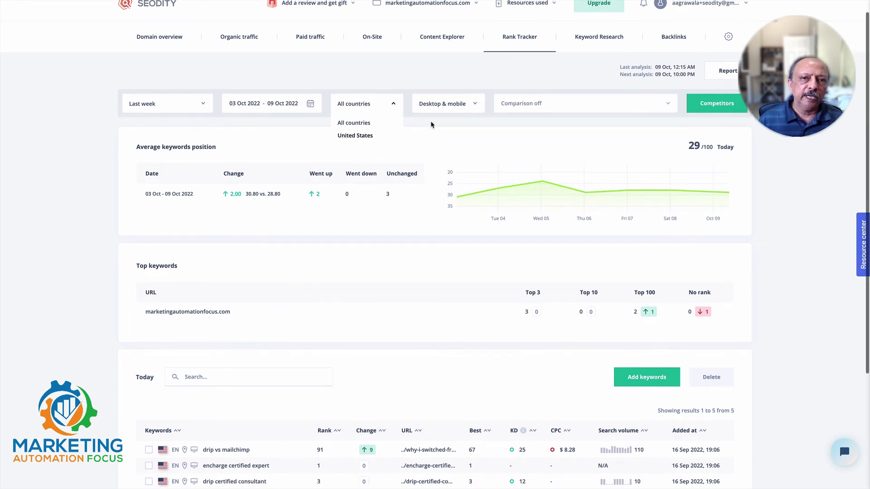
{"action": "left_click", "coordinate": [462, 110]}
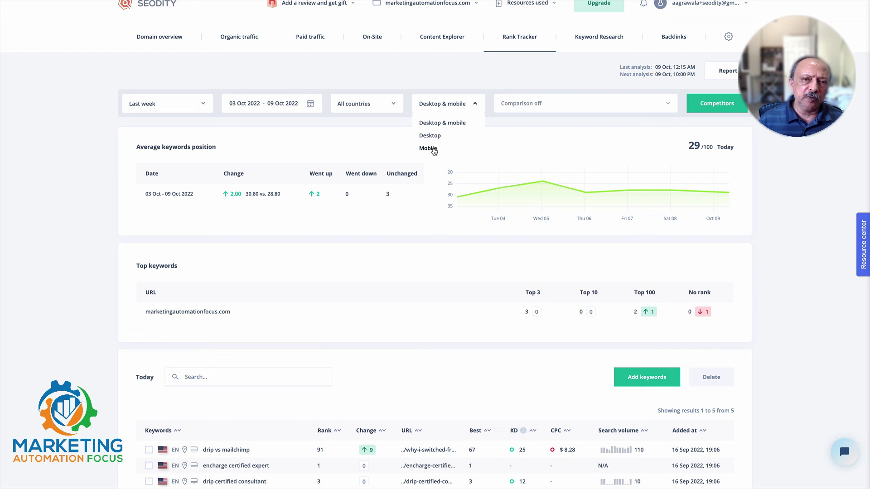
{"action": "left_click", "coordinate": [381, 141]}
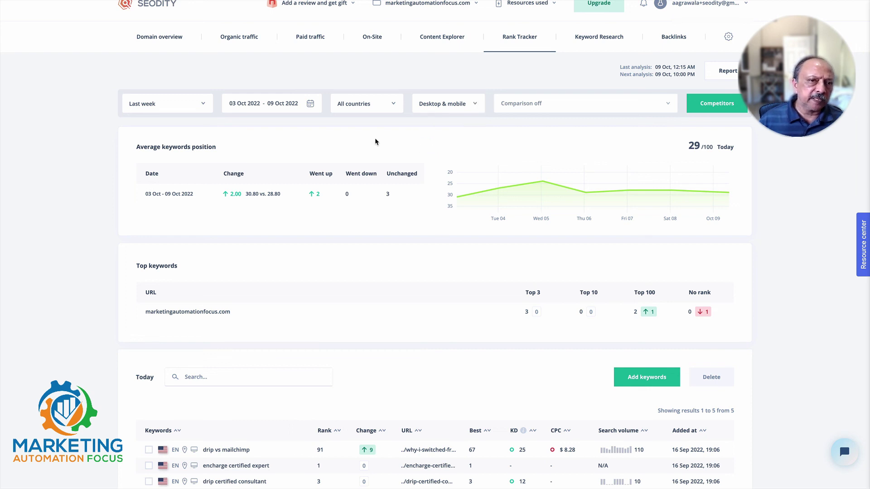
{"action": "left_click", "coordinate": [309, 107]}
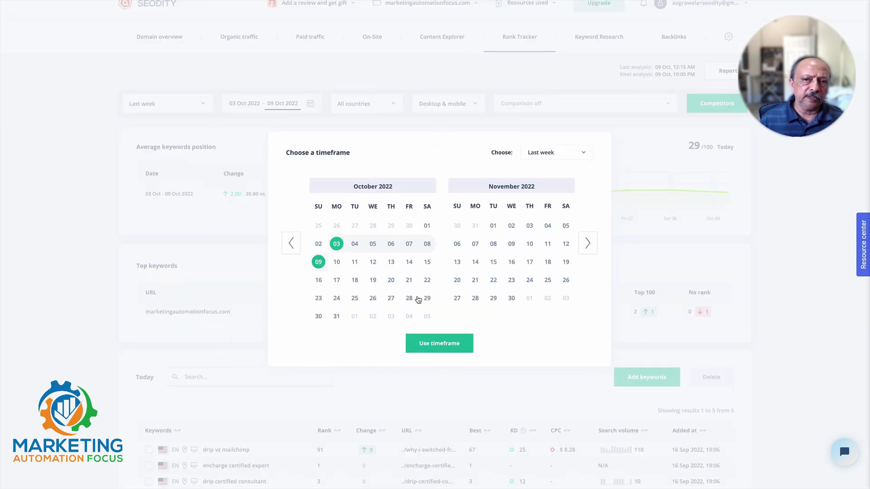
{"action": "left_click", "coordinate": [248, 125]}
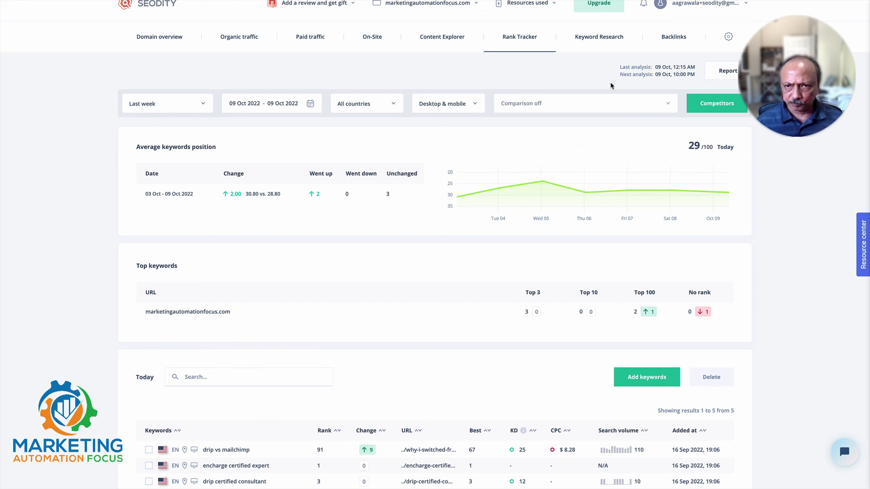
Step: View Keyword Research's suggestions, ideas and related keywords pages, and open the Backlinks report for marketingautomationfocus.com
{"action": "left_click", "coordinate": [599, 38]}
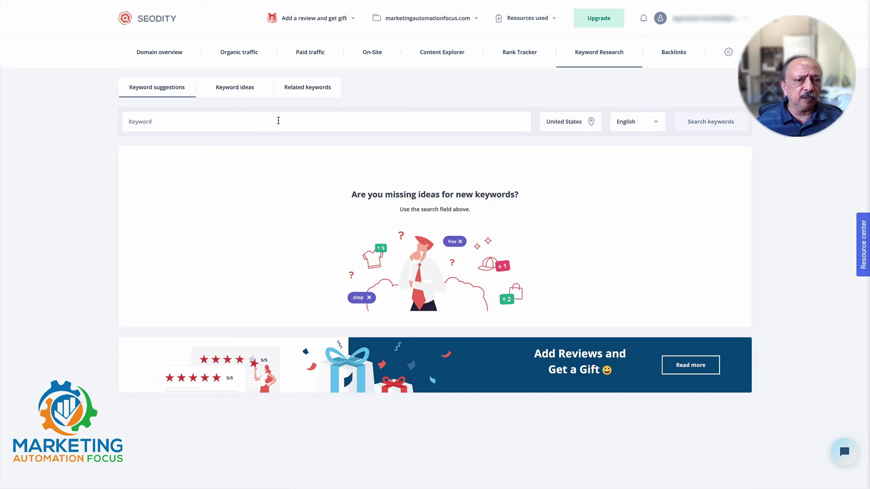
{"action": "left_click", "coordinate": [241, 118]}
{"action": "left_click", "coordinate": [240, 92]}
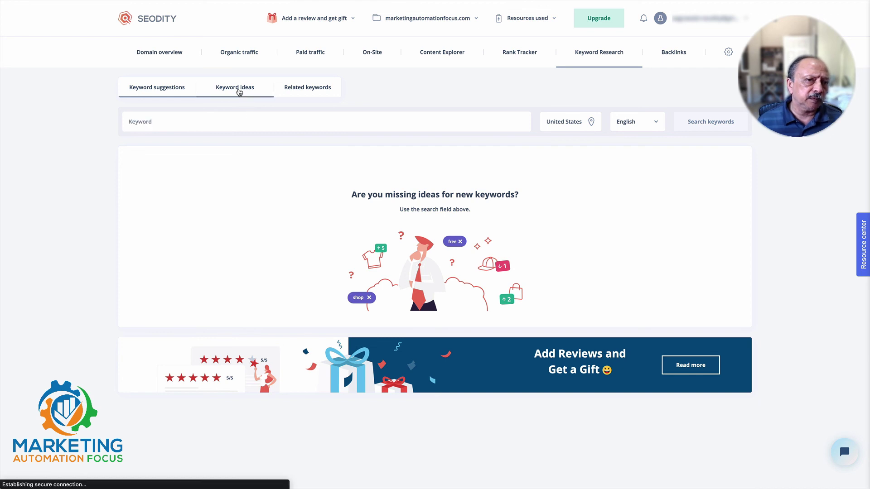
{"action": "left_click", "coordinate": [298, 91]}
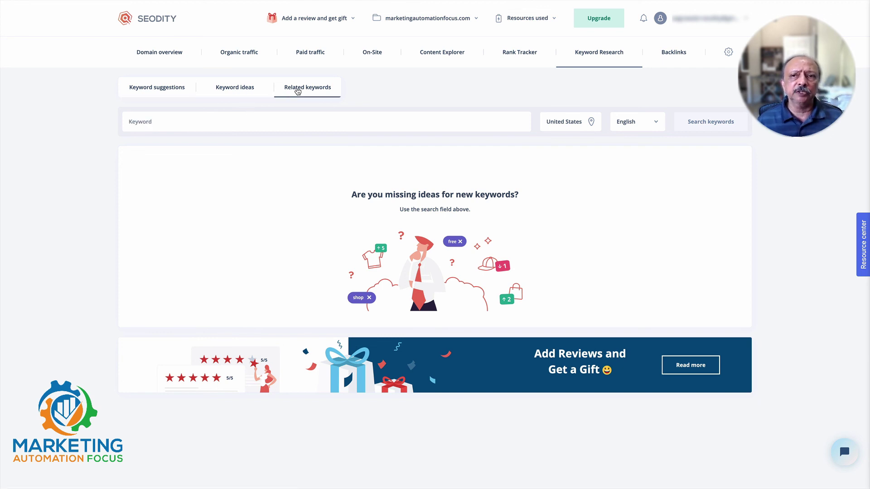
{"action": "left_click", "coordinate": [677, 60]}
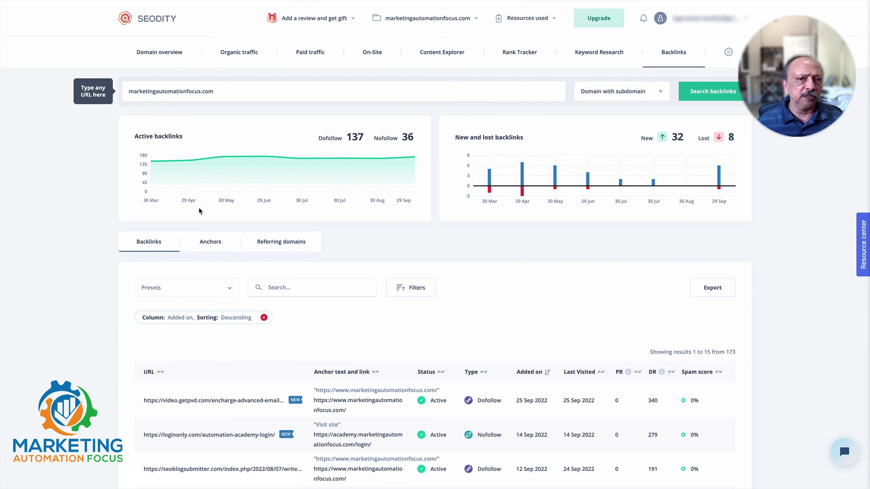
Step: Examine the active backlinks chart and the new and lost backlinks for 29 Sep 2022, and the backlinks table
{"action": "mouse_move", "coordinate": [388, 158]}
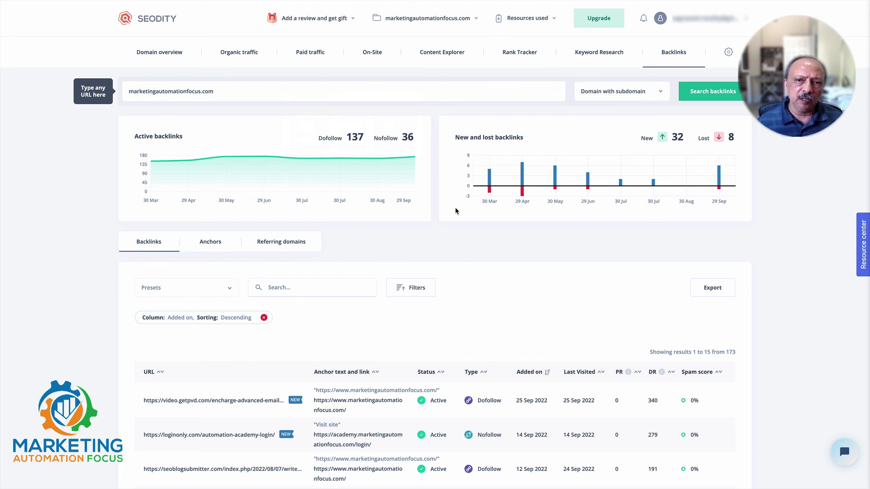
{"action": "mouse_move", "coordinate": [719, 185]}
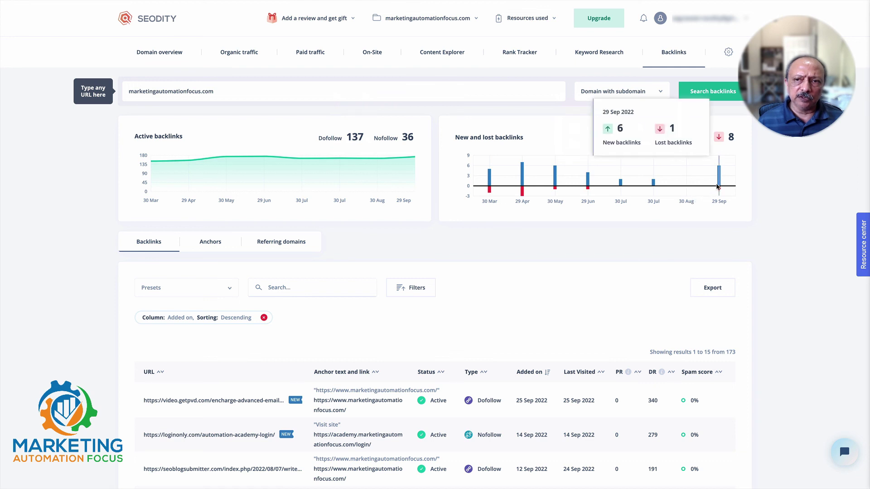
{"action": "scroll", "coordinate": [471, 237], "scroll_direction": "down", "scroll_amount": 2}
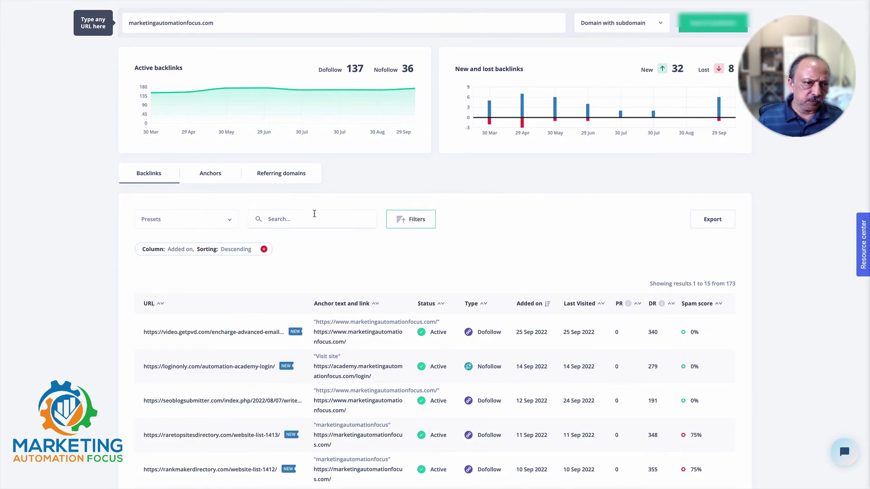
Step: View the anchor texts and the referring domains in the Backlinks report for marketingautomationfocus.com
{"action": "left_click", "coordinate": [213, 176]}
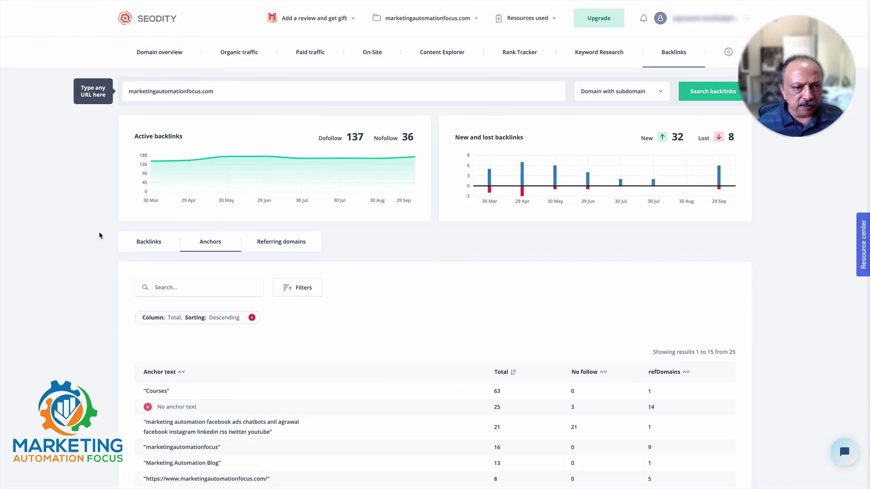
{"action": "left_click", "coordinate": [281, 244]}
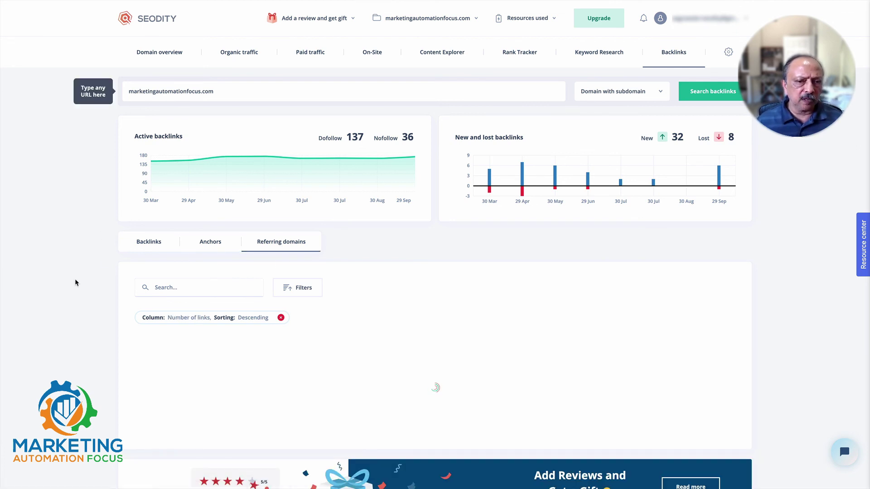
{"action": "scroll", "coordinate": [75, 282], "scroll_direction": "down", "scroll_amount": 2}
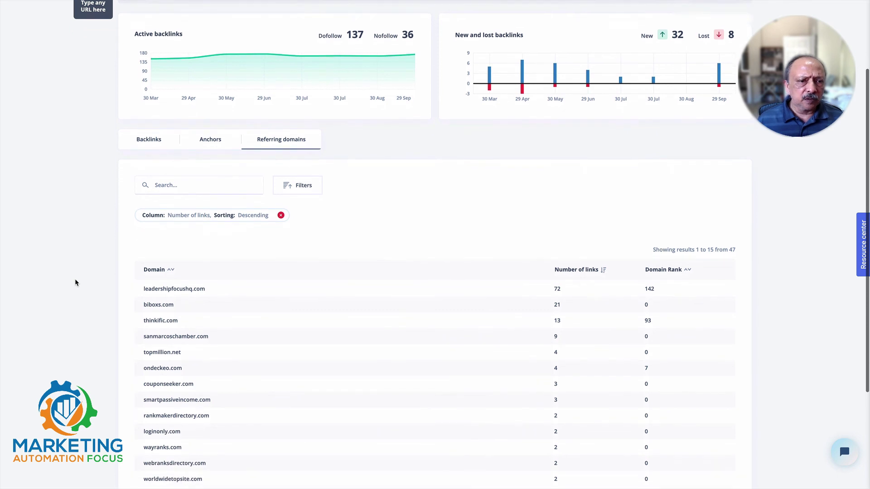
{"action": "scroll", "coordinate": [114, 271], "scroll_direction": "up", "scroll_amount": 1}
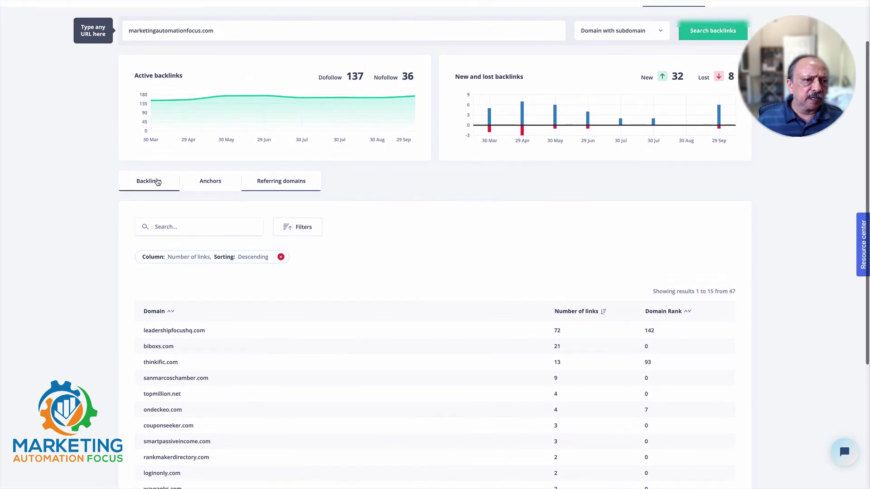
Step: Return to the list of individual backlinks to examine their link details, and reopen the referring domains list
{"action": "left_click", "coordinate": [156, 180]}
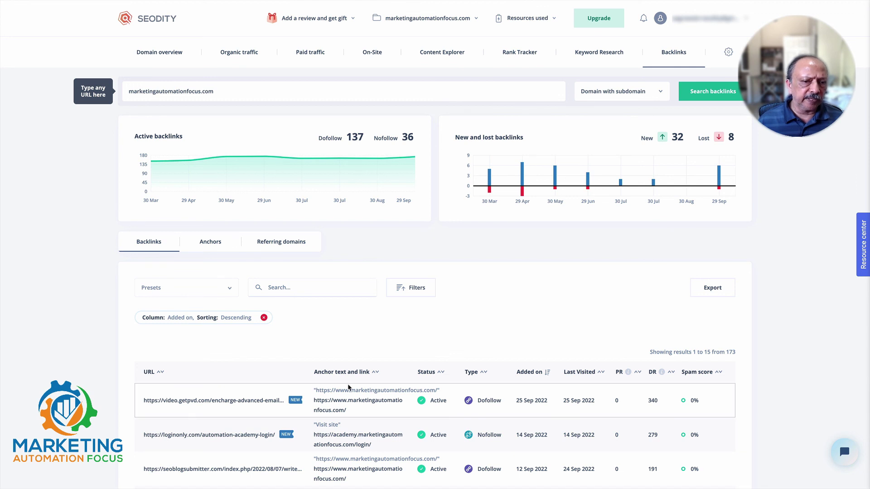
{"action": "scroll", "coordinate": [104, 350], "scroll_direction": "down", "scroll_amount": 1}
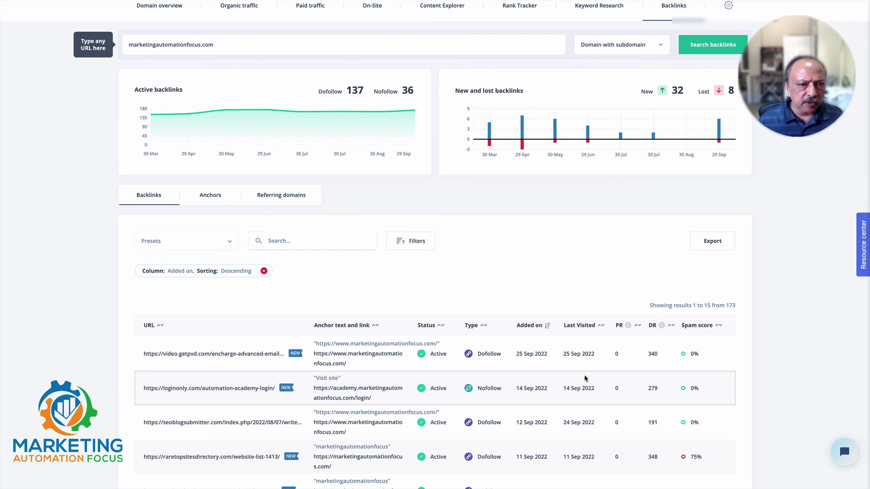
{"action": "left_click", "coordinate": [282, 195]}
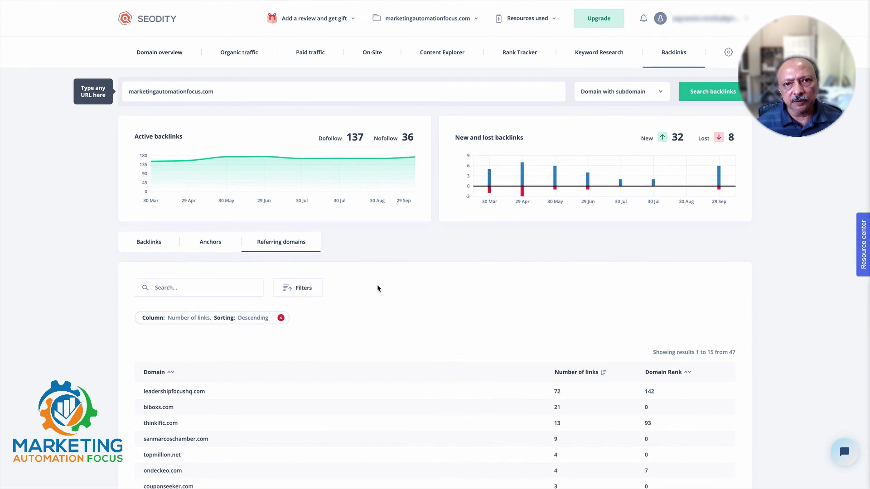
{"action": "scroll", "coordinate": [377, 288], "scroll_direction": "down", "scroll_amount": 1}
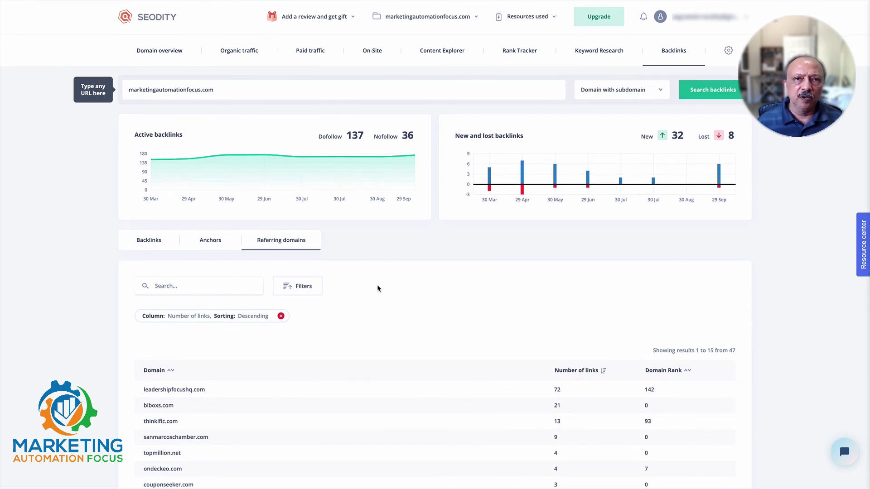